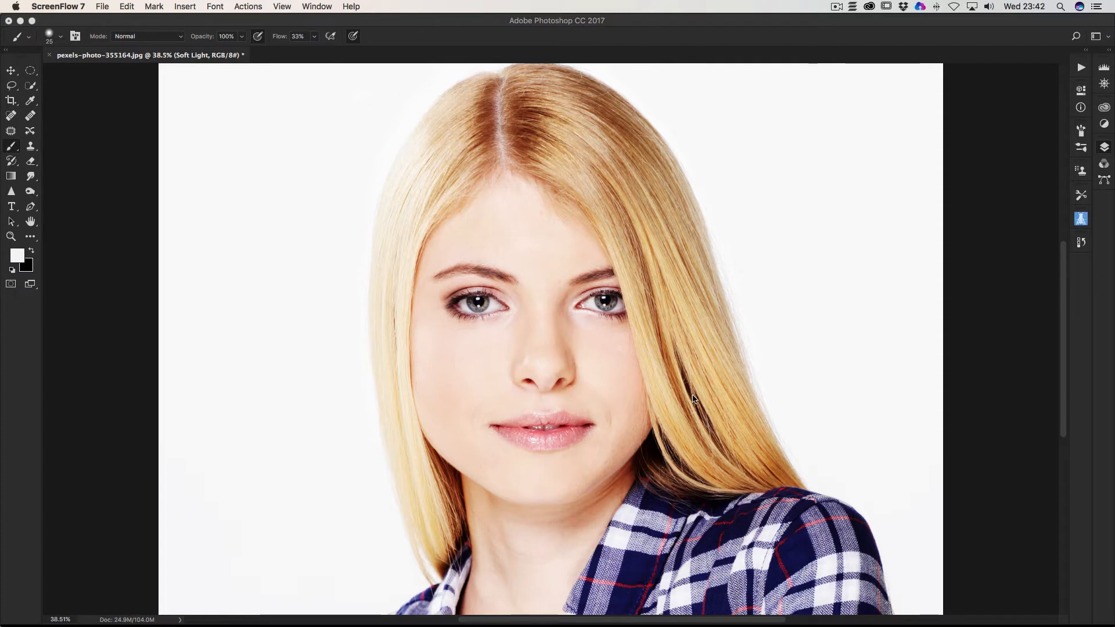
- Add a Curves adjustment layer directly above the Soft Light layer
{"action": "left_click", "coordinate": [1104, 148]}
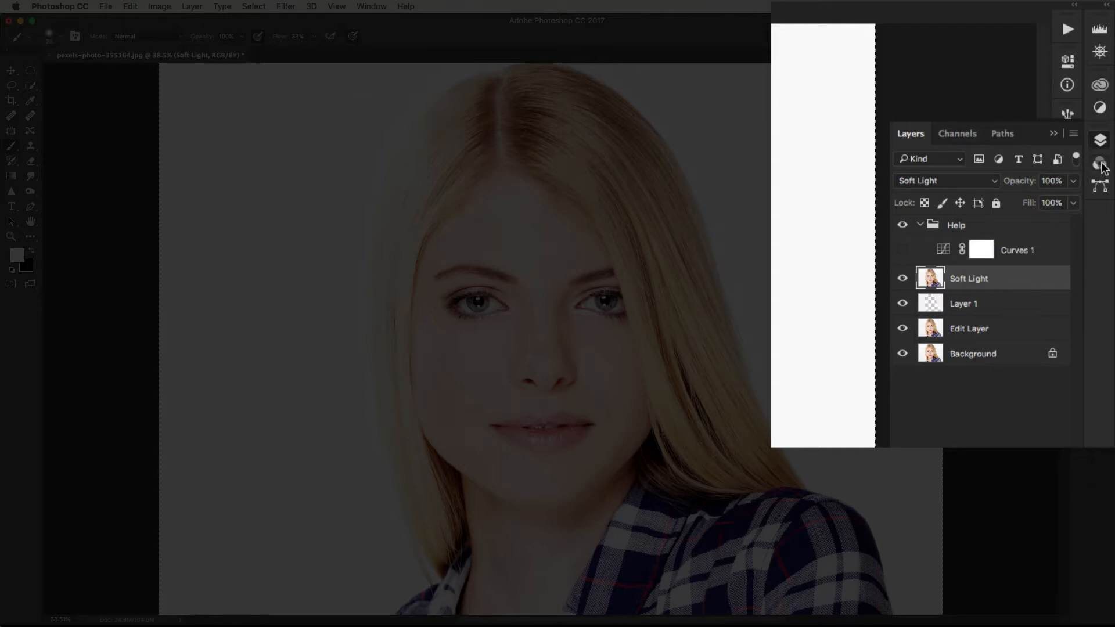
{"action": "left_click", "coordinate": [1100, 109]}
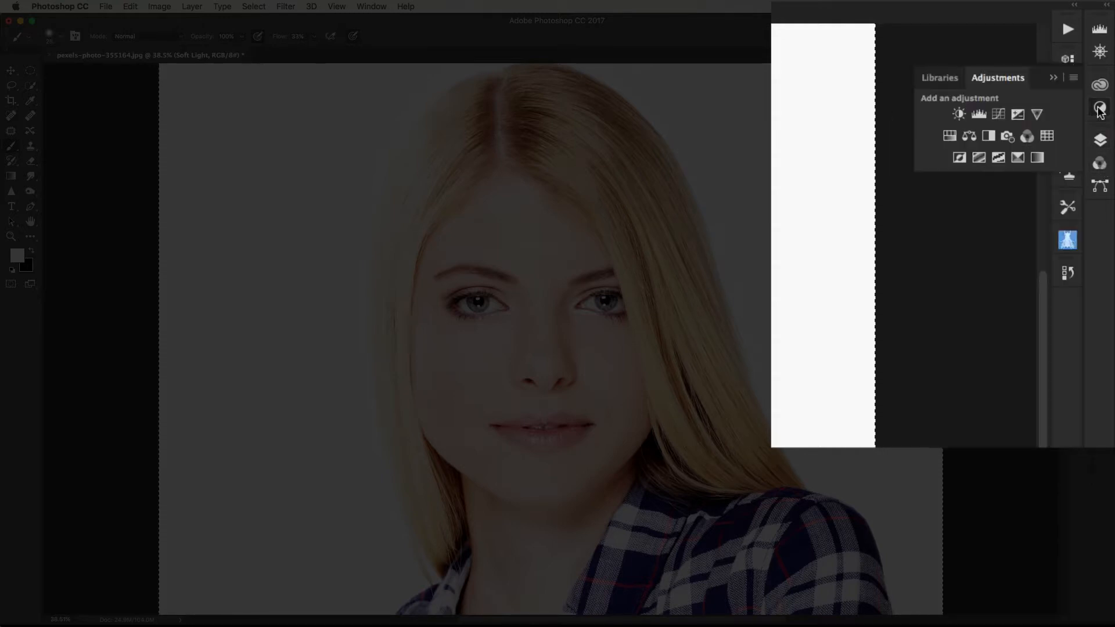
{"action": "left_click", "coordinate": [998, 115]}
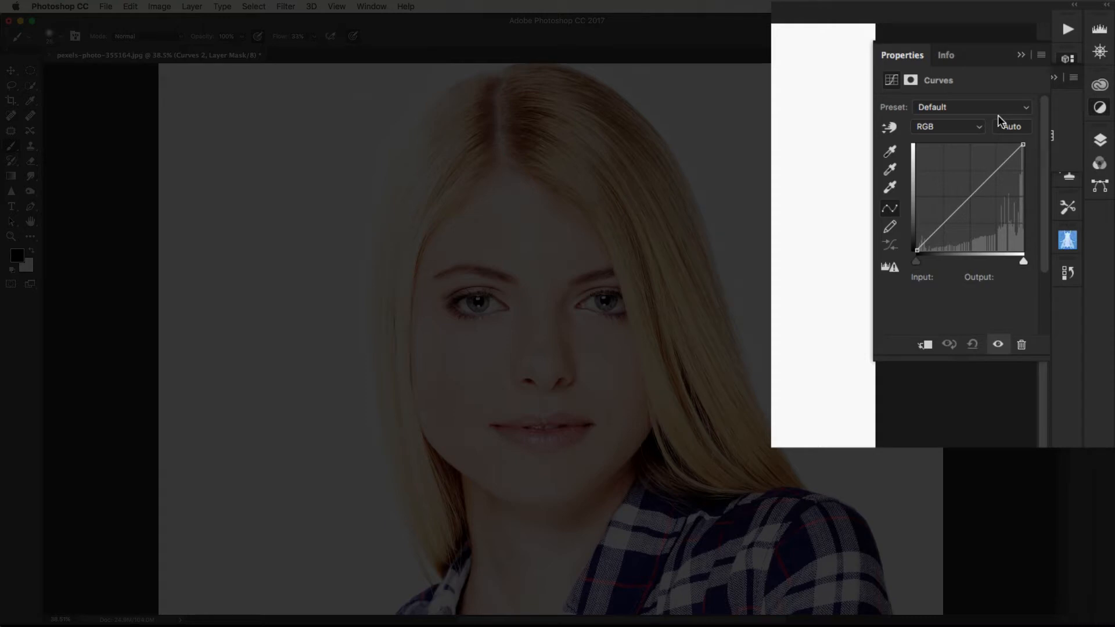
{"action": "left_click", "coordinate": [1023, 59]}
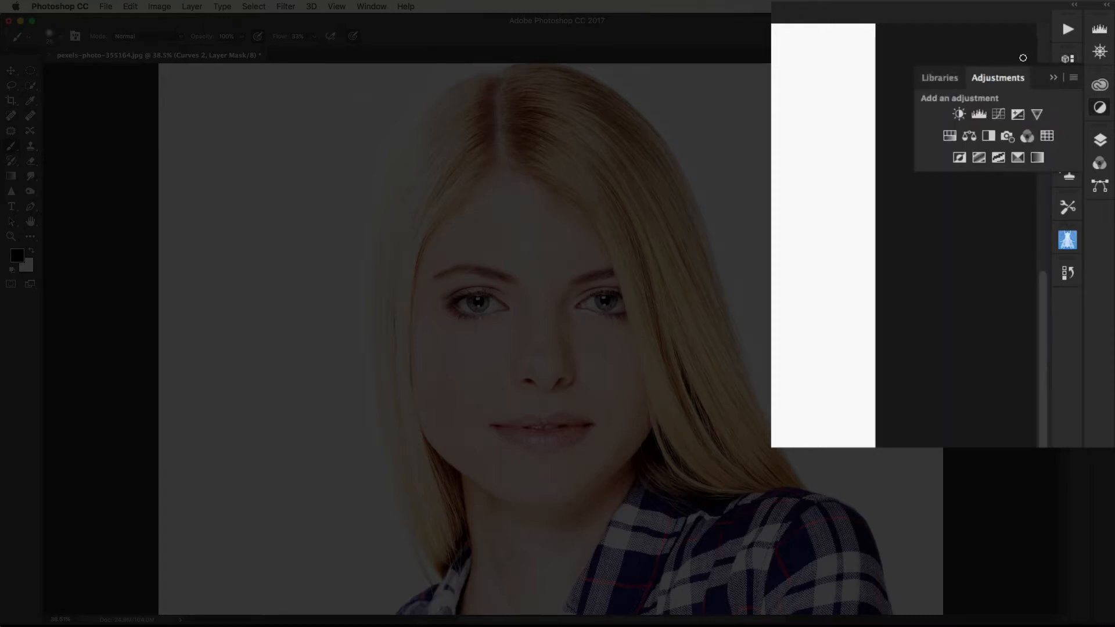
- Invert the Curves 2 layer mask to black so the adjustment is hidden
{"action": "left_click", "coordinate": [1101, 141]}
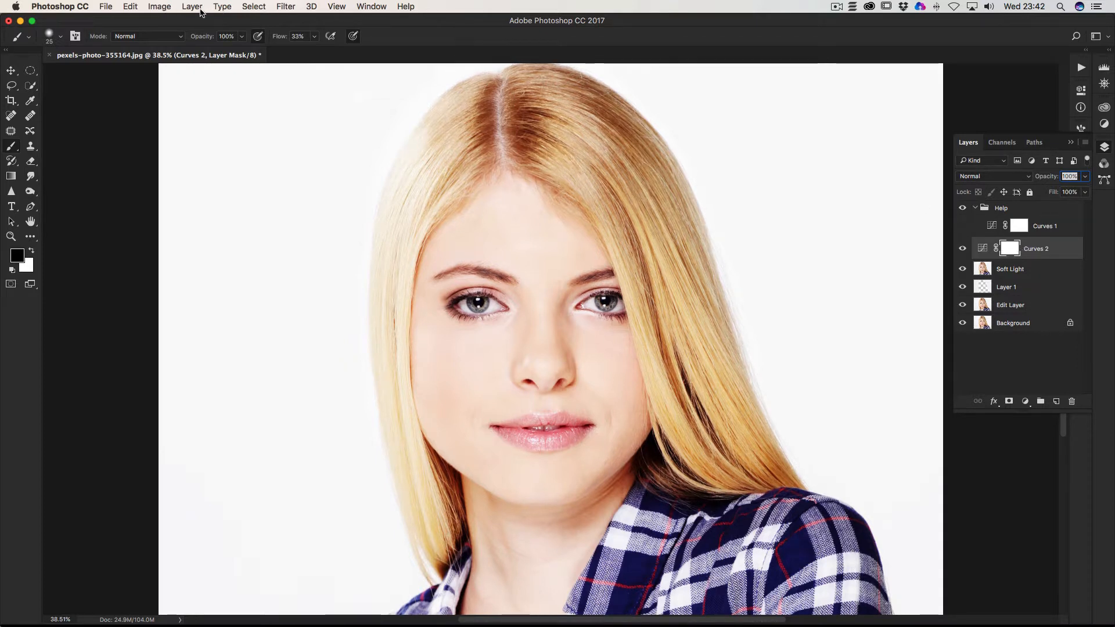
{"action": "left_click", "coordinate": [161, 8]}
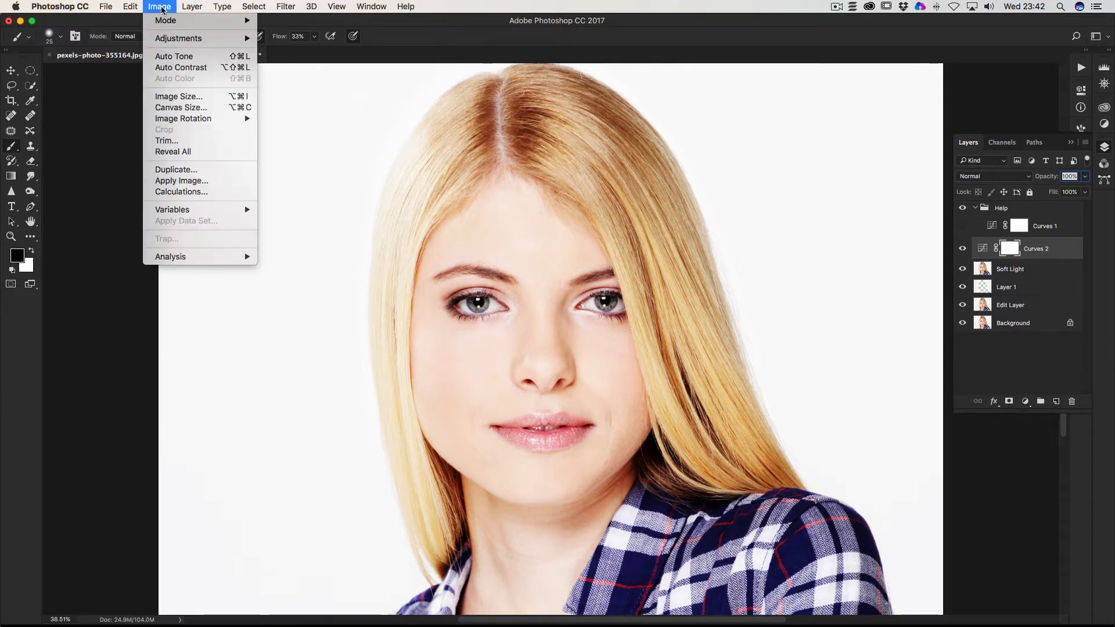
{"action": "mouse_move", "coordinate": [186, 37]}
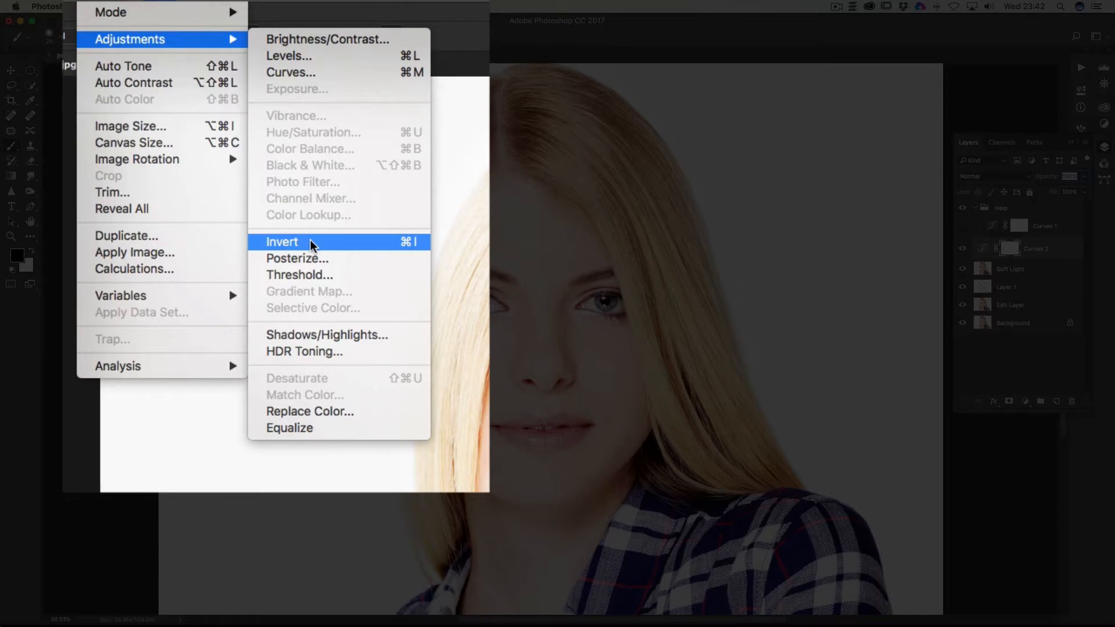
{"action": "left_click", "coordinate": [310, 241]}
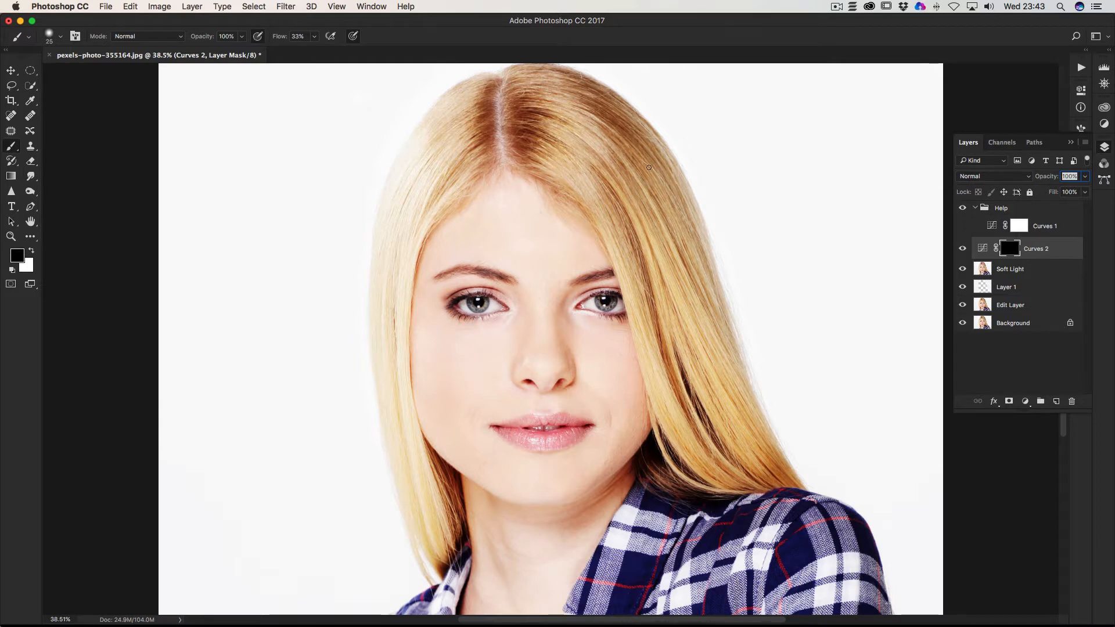
- Choose the Lasso tool and set its feather to 30 px
{"action": "left_click", "coordinate": [11, 86]}
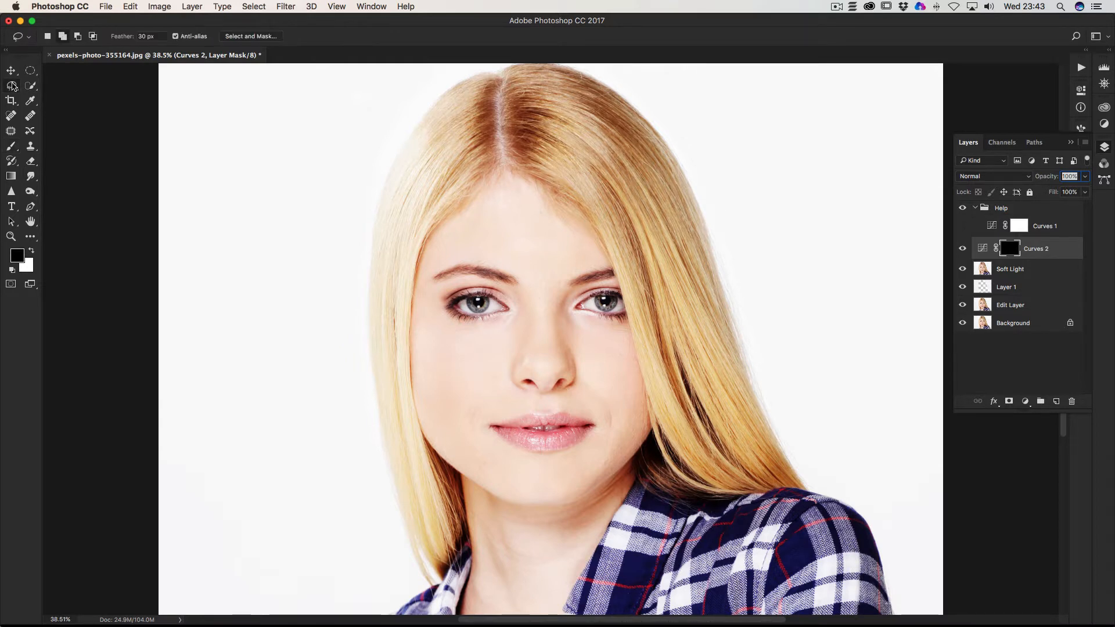
{"action": "double_click", "coordinate": [144, 36]}
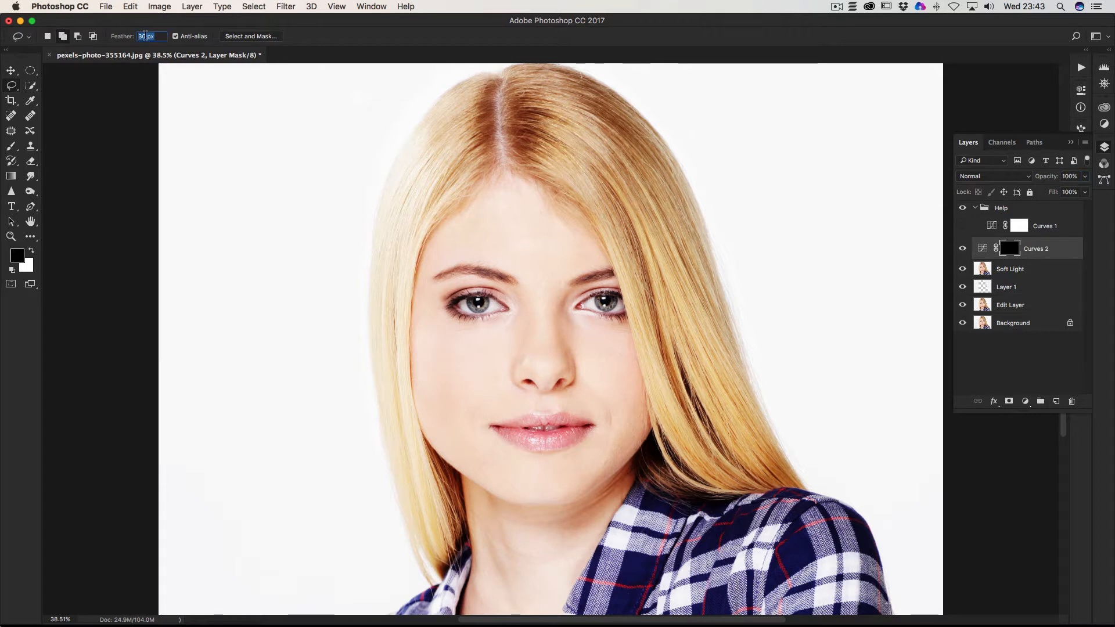
{"action": "left_click_drag", "start_coordinate": [143, 35], "coordinate": [136, 38]}
{"action": "key", "text": "BackSpace"}
{"action": "left_click", "coordinate": [140, 34]}
{"action": "left_click", "coordinate": [141, 36]}
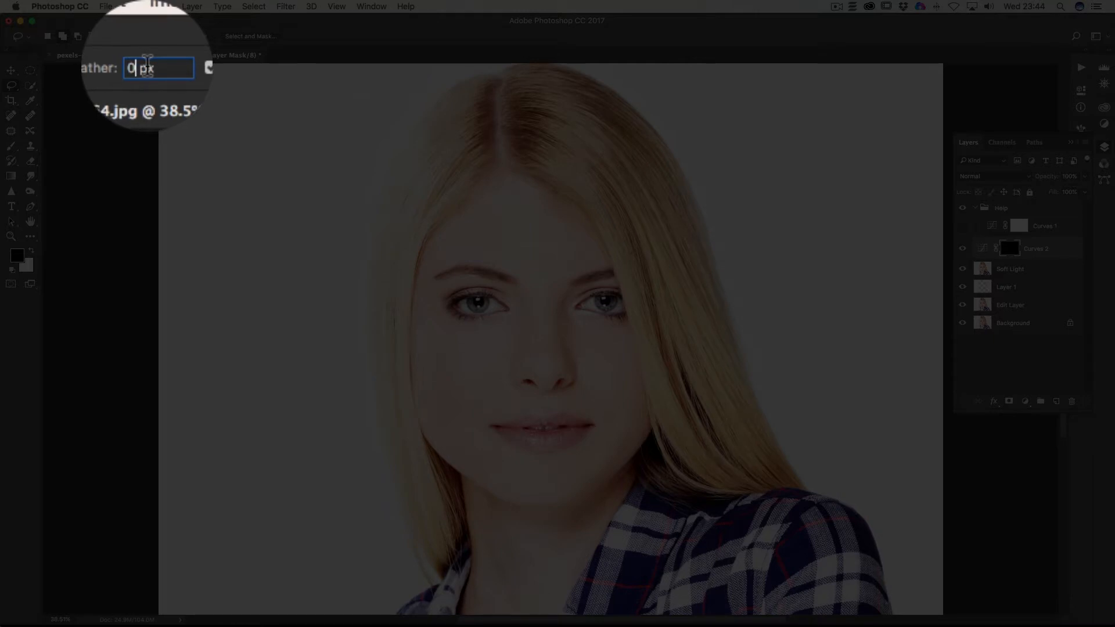
{"action": "key", "text": "BackSpace"}
{"action": "type", "text": "30"}
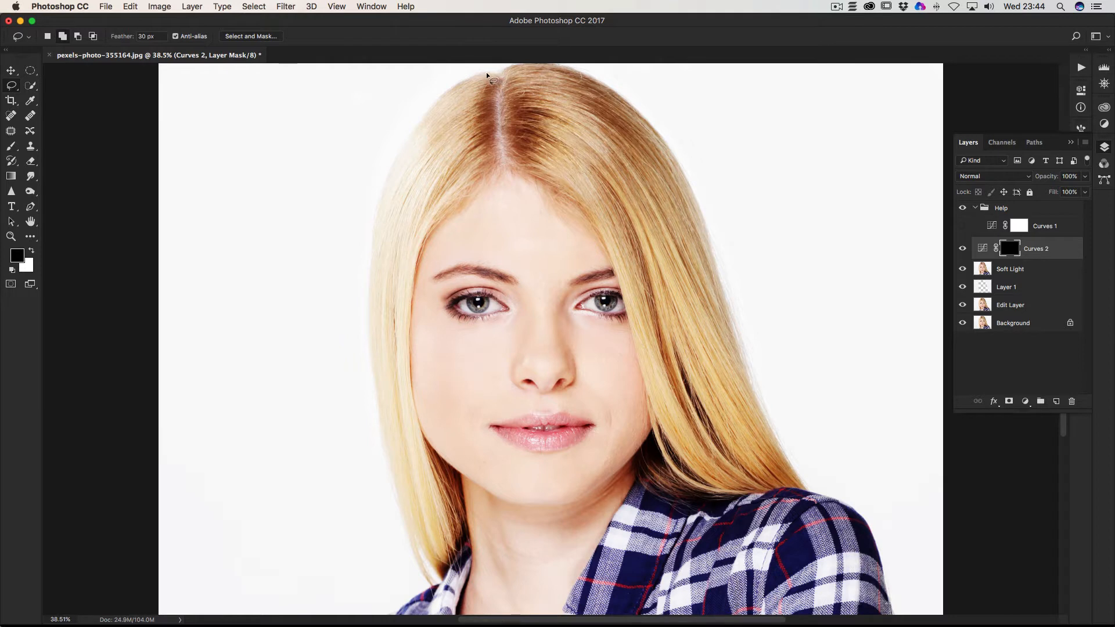
- Draw a freehand selection around the portrait's shadowed side, covering the darker hair, side of the nose, cheek edge, neck and plaid shoulder
{"action": "mouse_move", "coordinate": [493, 72]}
{"action": "left_mouse_down"}
{"action": "mouse_move", "coordinate": [441, 95]}
{"action": "mouse_move", "coordinate": [438, 120]}
{"action": "mouse_move", "coordinate": [449, 166]}
{"action": "mouse_move", "coordinate": [469, 179]}
{"action": "mouse_move", "coordinate": [560, 187]}
{"action": "mouse_move", "coordinate": [566, 121]}
{"action": "mouse_move", "coordinate": [608, 133]}
{"action": "mouse_move", "coordinate": [614, 154]}
{"action": "mouse_move", "coordinate": [590, 198]}
{"action": "mouse_move", "coordinate": [600, 240]}
{"action": "mouse_move", "coordinate": [573, 199]}
{"action": "mouse_move", "coordinate": [547, 188]}
{"action": "mouse_move", "coordinate": [543, 196]}
{"action": "mouse_move", "coordinate": [604, 265]}
{"action": "mouse_move", "coordinate": [557, 287]}
{"action": "left_mouse_up"}
{"action": "mouse_move", "coordinate": [546, 305]}
{"action": "left_mouse_down"}
{"action": "mouse_move", "coordinate": [558, 378]}
{"action": "mouse_move", "coordinate": [578, 362]}
{"action": "left_mouse_up"}
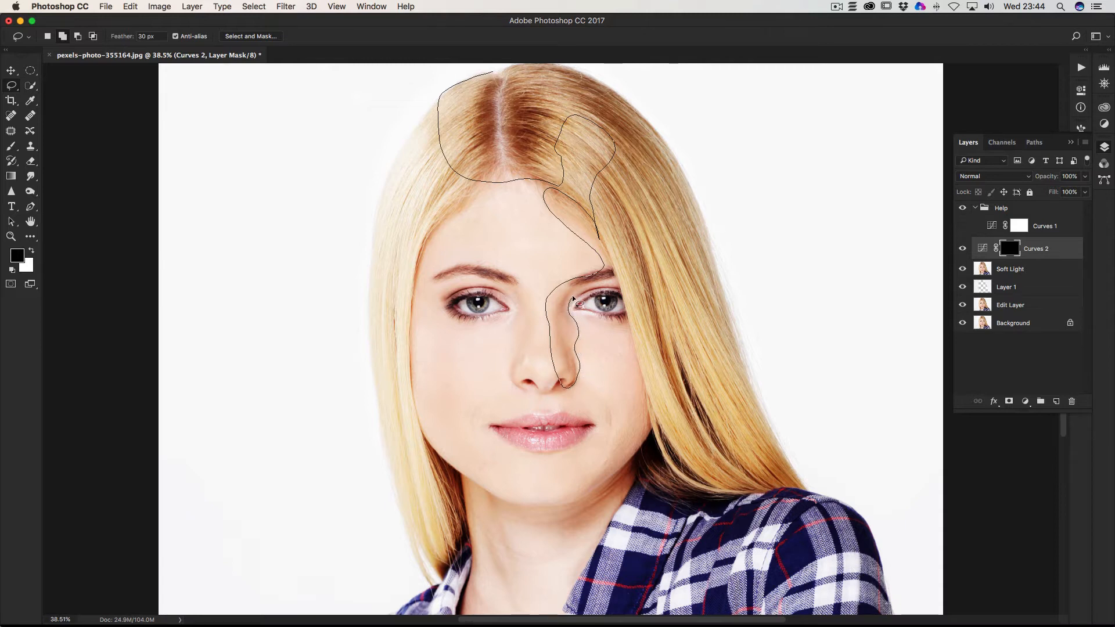
{"action": "mouse_move", "coordinate": [602, 286]}
{"action": "left_mouse_down"}
{"action": "mouse_move", "coordinate": [629, 327]}
{"action": "mouse_move", "coordinate": [618, 411]}
{"action": "mouse_move", "coordinate": [582, 490]}
{"action": "mouse_move", "coordinate": [559, 601]}
{"action": "mouse_move", "coordinate": [572, 616]}
{"action": "mouse_move", "coordinate": [622, 624]}
{"action": "mouse_move", "coordinate": [890, 599]}
{"action": "left_mouse_up"}
{"action": "mouse_move", "coordinate": [880, 561]}
{"action": "left_mouse_down"}
{"action": "mouse_move", "coordinate": [867, 517]}
{"action": "mouse_move", "coordinate": [803, 478]}
{"action": "mouse_move", "coordinate": [776, 443]}
{"action": "left_mouse_up"}
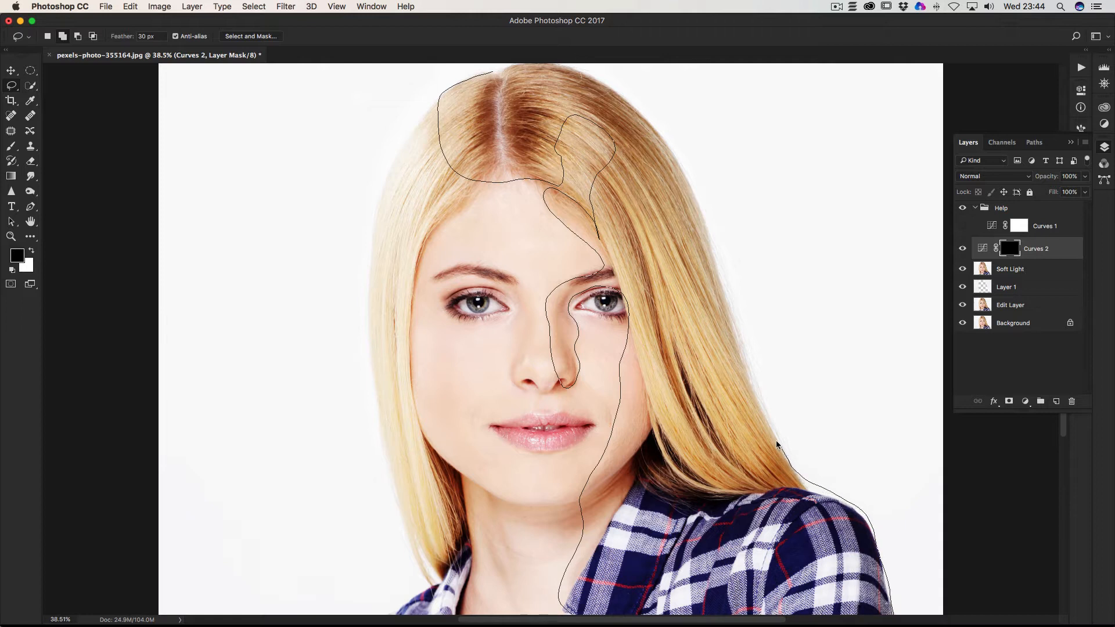
{"action": "mouse_move", "coordinate": [758, 399]}
{"action": "left_mouse_down"}
{"action": "mouse_move", "coordinate": [715, 241]}
{"action": "mouse_move", "coordinate": [657, 129]}
{"action": "mouse_move", "coordinate": [600, 88]}
{"action": "mouse_move", "coordinate": [495, 69]}
{"action": "mouse_move", "coordinate": [505, 71]}
{"action": "left_mouse_up"}
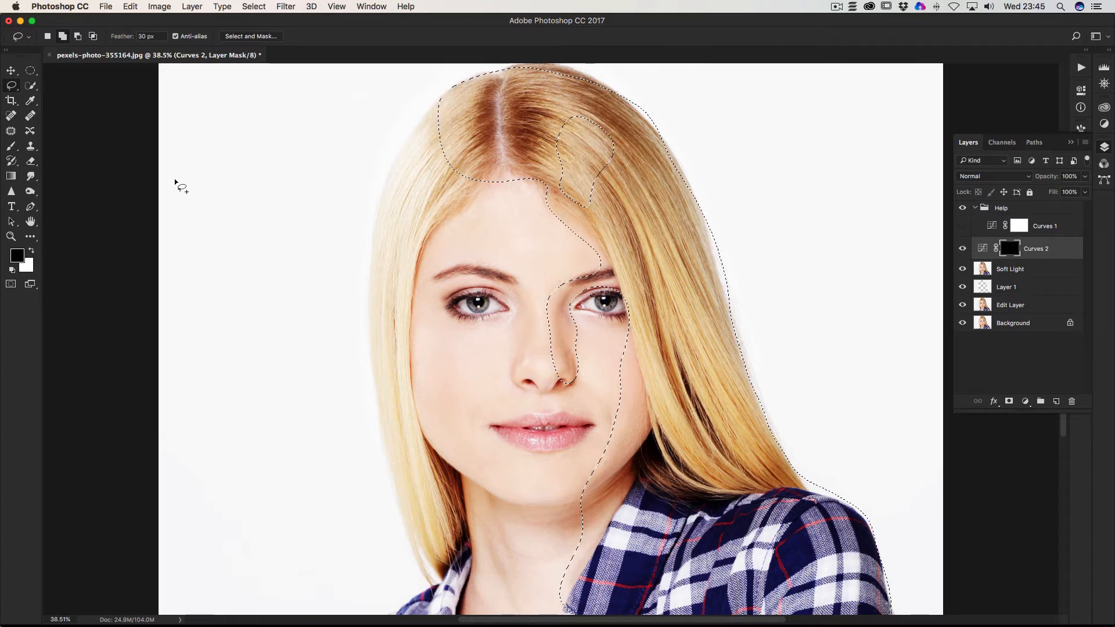
- Fill the selected area of the Curves 2 mask with white using the Paint Bucket, and deselect
{"action": "left_click", "coordinate": [31, 251]}
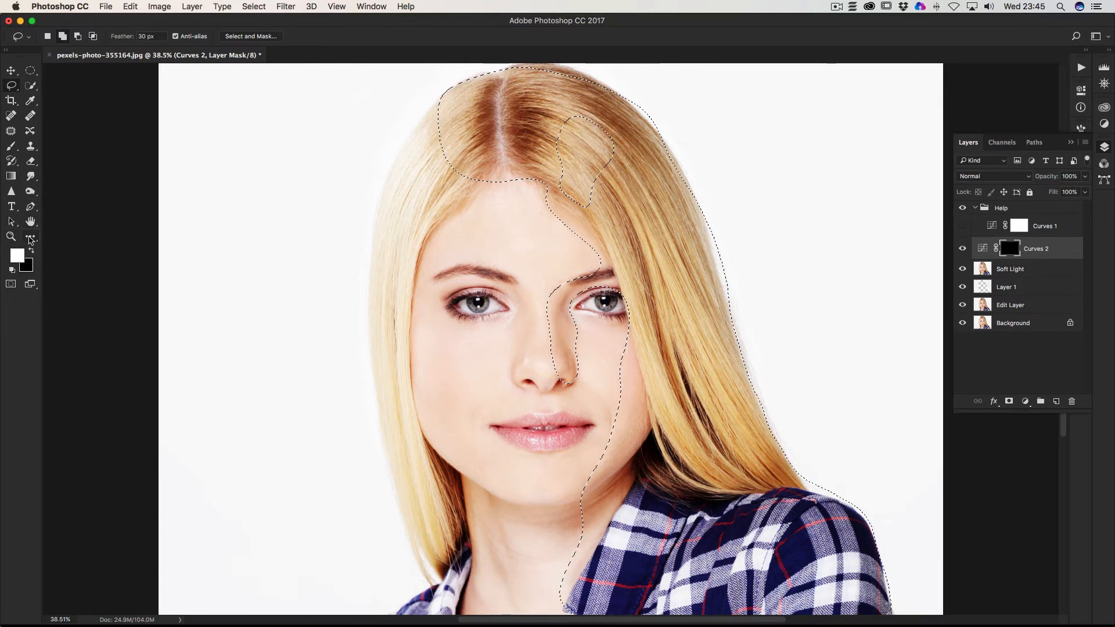
{"action": "left_click", "coordinate": [30, 238]}
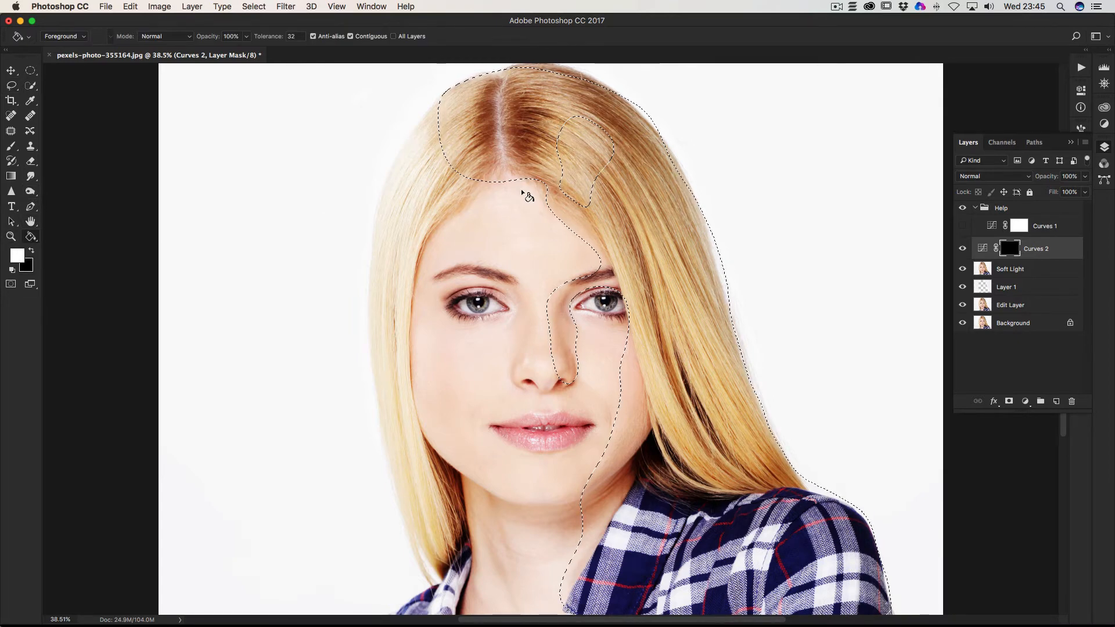
{"action": "left_click", "coordinate": [521, 137]}
{"action": "left_click", "coordinate": [254, 6]}
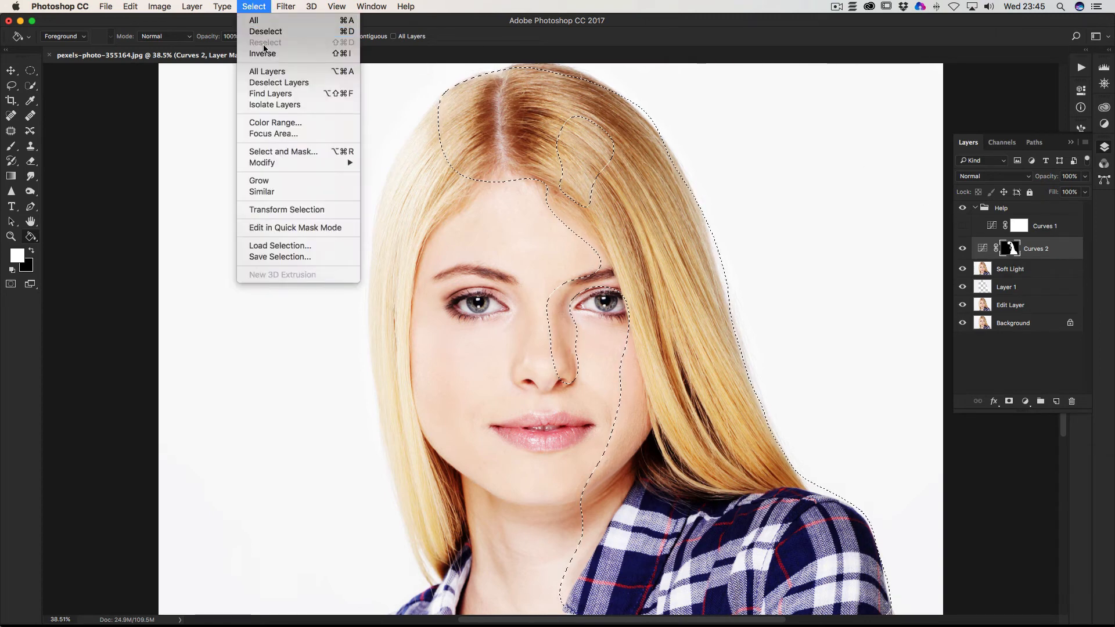
{"action": "left_click", "coordinate": [265, 33]}
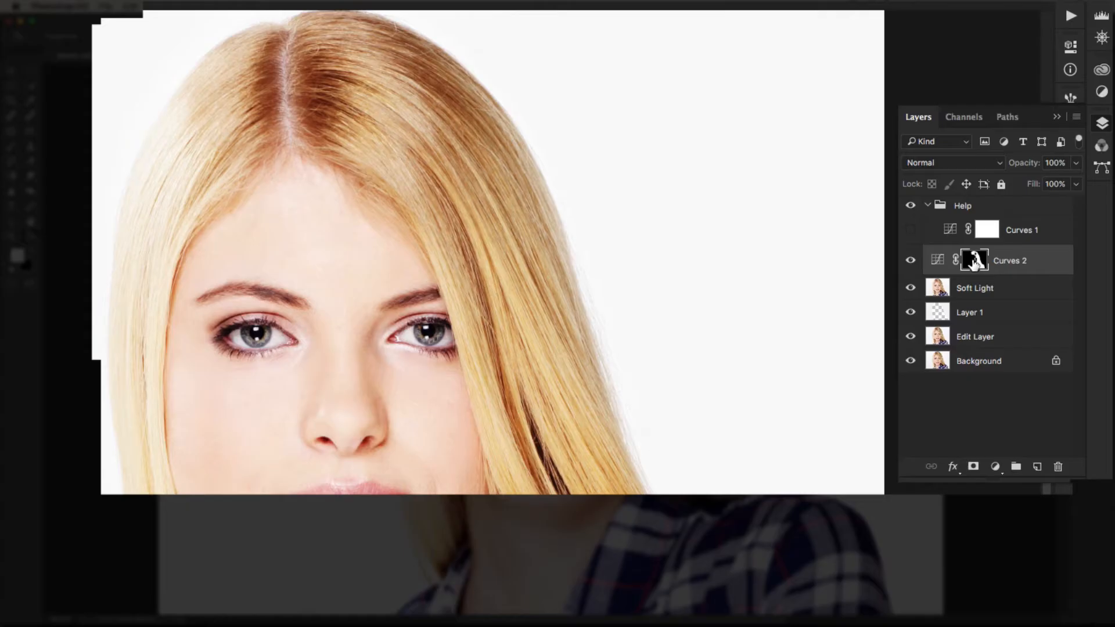
- Brighten the masked shadow side by raising the Curves 2 midtones to input 111, output 142
{"action": "double_click", "coordinate": [937, 260]}
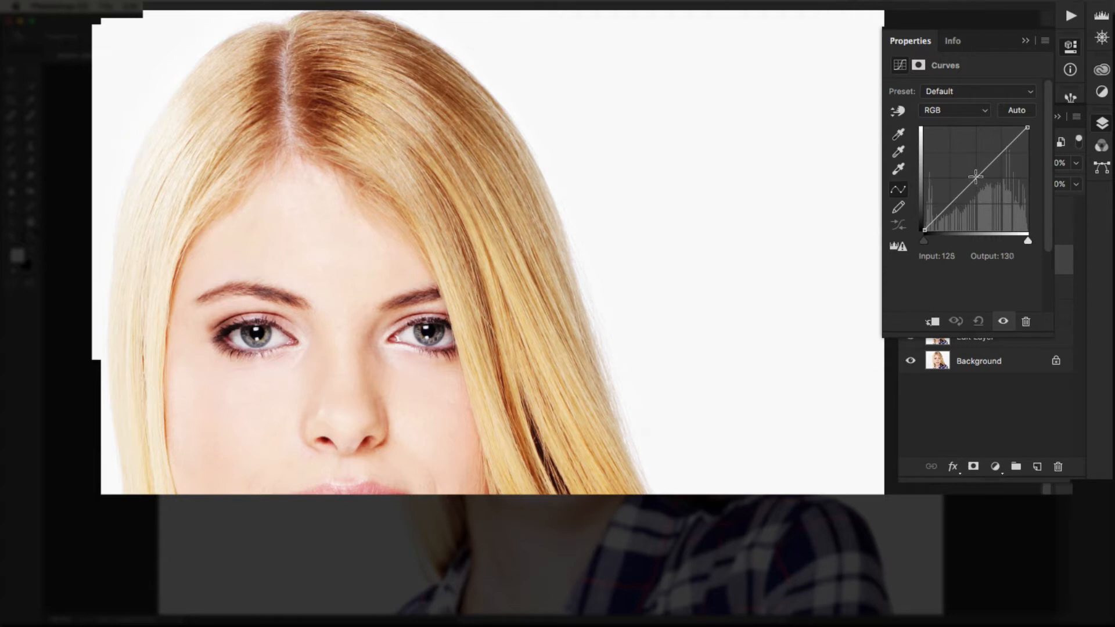
{"action": "left_click_drag", "start_coordinate": [976, 176], "coordinate": [970, 173]}
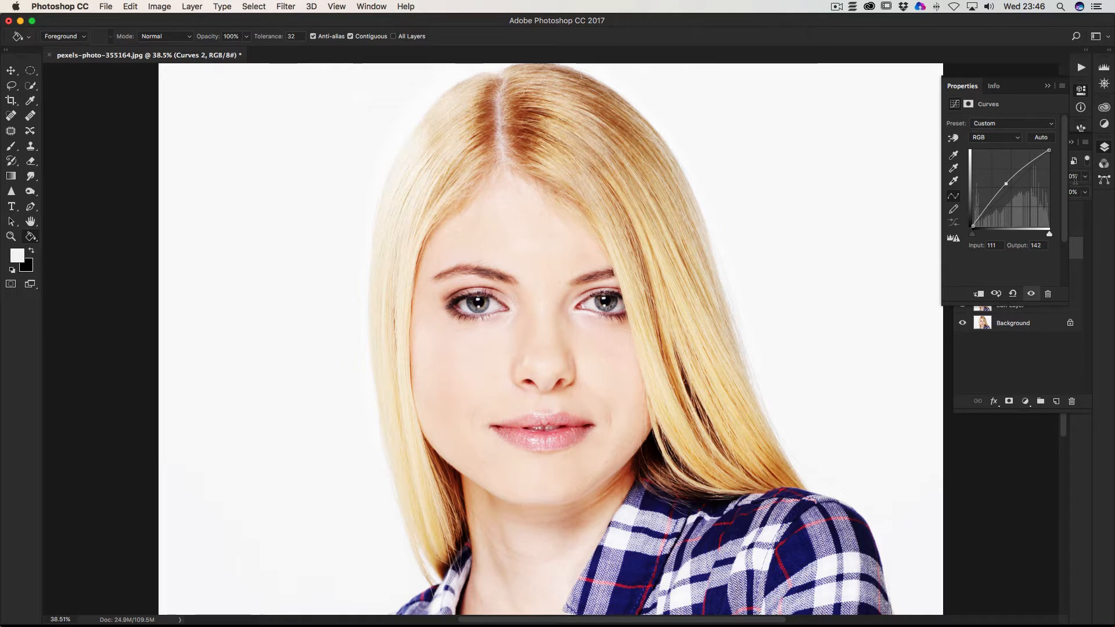
{"action": "left_click", "coordinate": [1048, 85]}
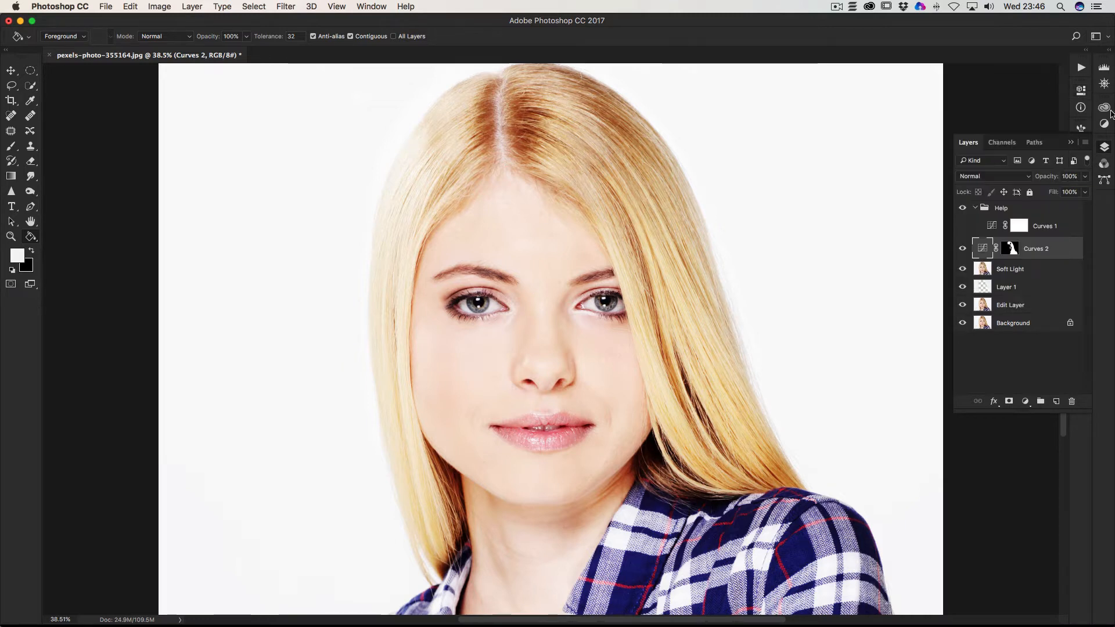
- Compare the portrait with and without the Curves 2 adjustment and lower that layer's opacity to 79%
{"action": "left_click", "coordinate": [962, 249]}
{"action": "left_click", "coordinate": [962, 250]}
{"action": "left_click", "coordinate": [962, 249]}
{"action": "left_click", "coordinate": [962, 249]}
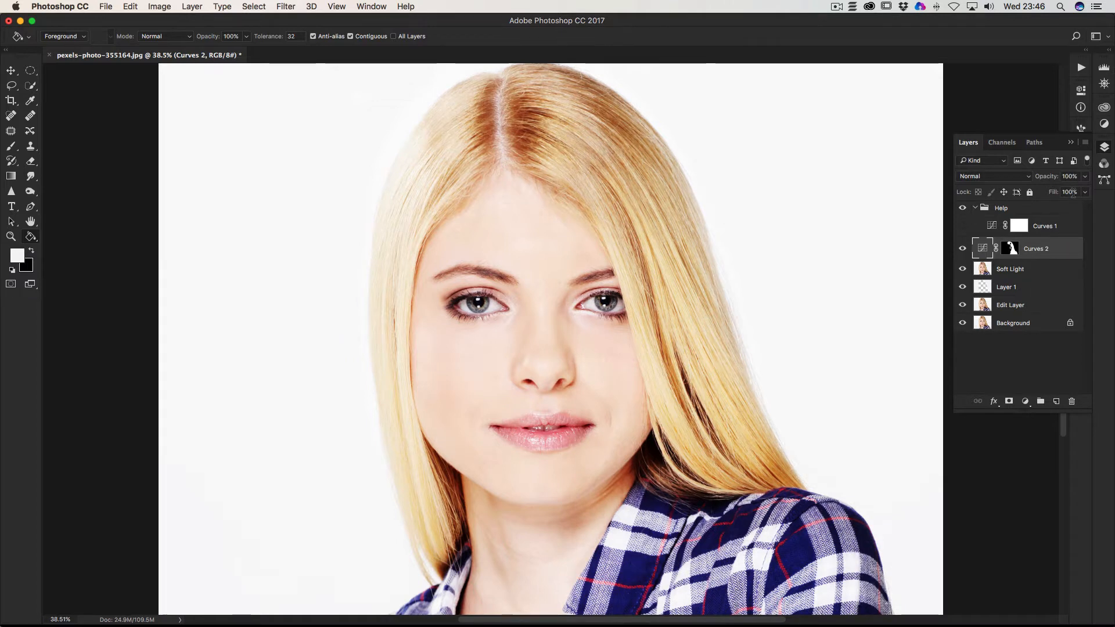
{"action": "left_click", "coordinate": [1084, 177]}
{"action": "left_click_drag", "start_coordinate": [1084, 191], "coordinate": [1075, 192]}
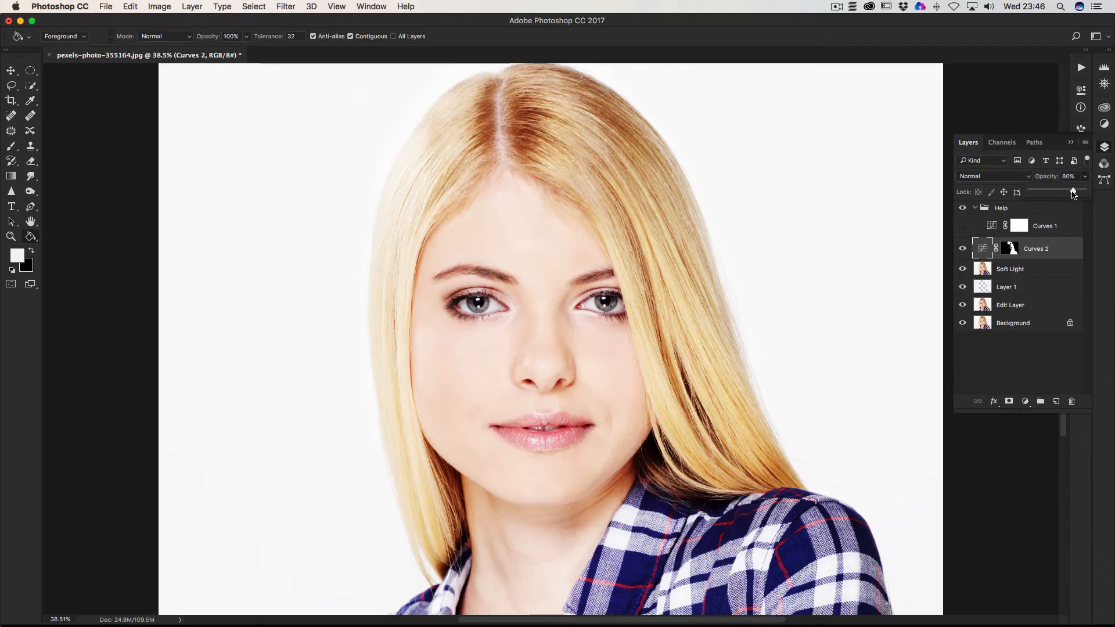
{"action": "left_click_drag", "start_coordinate": [1080, 160], "coordinate": [1074, 194]}
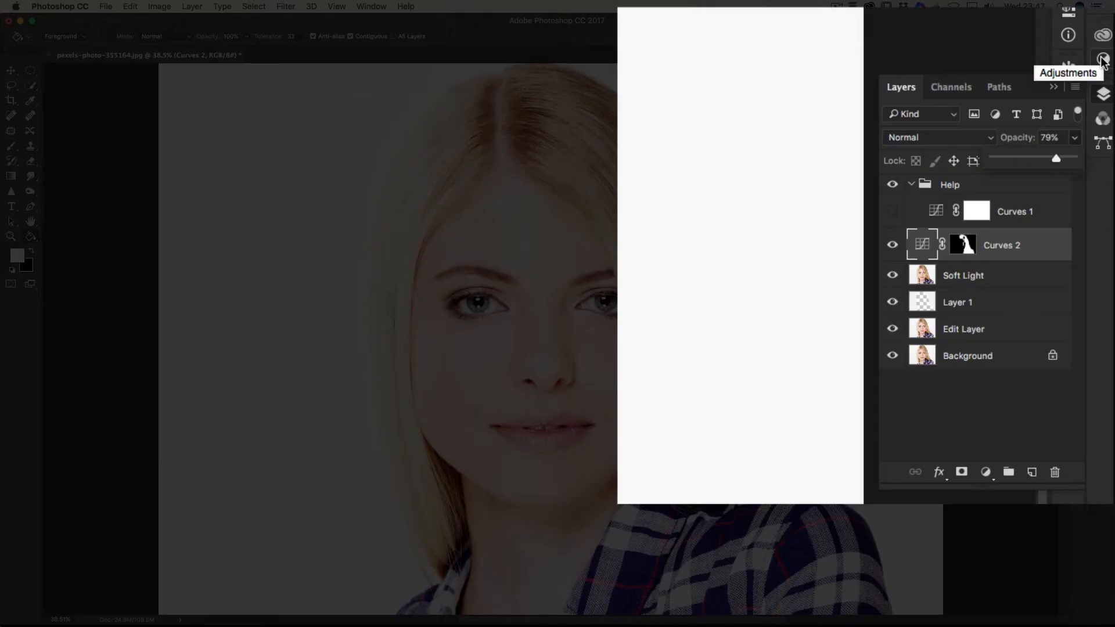
- Add a Photo Filter adjustment layer with Warming Filter (85) at 25% density and luminosity preserved
{"action": "left_click", "coordinate": [1104, 124]}
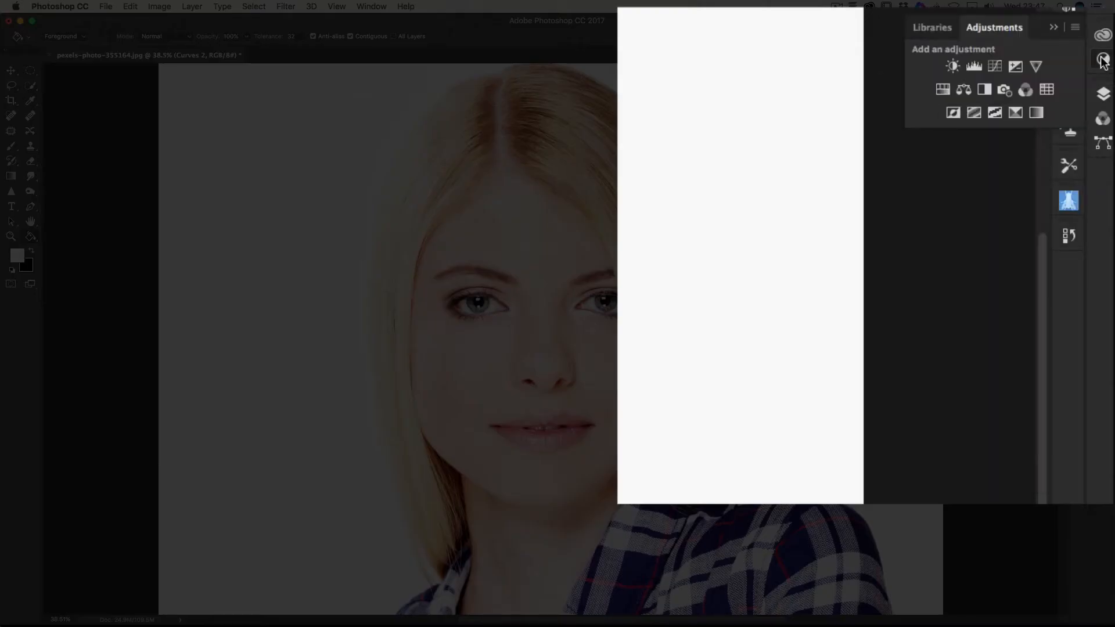
{"action": "left_click", "coordinate": [1003, 90]}
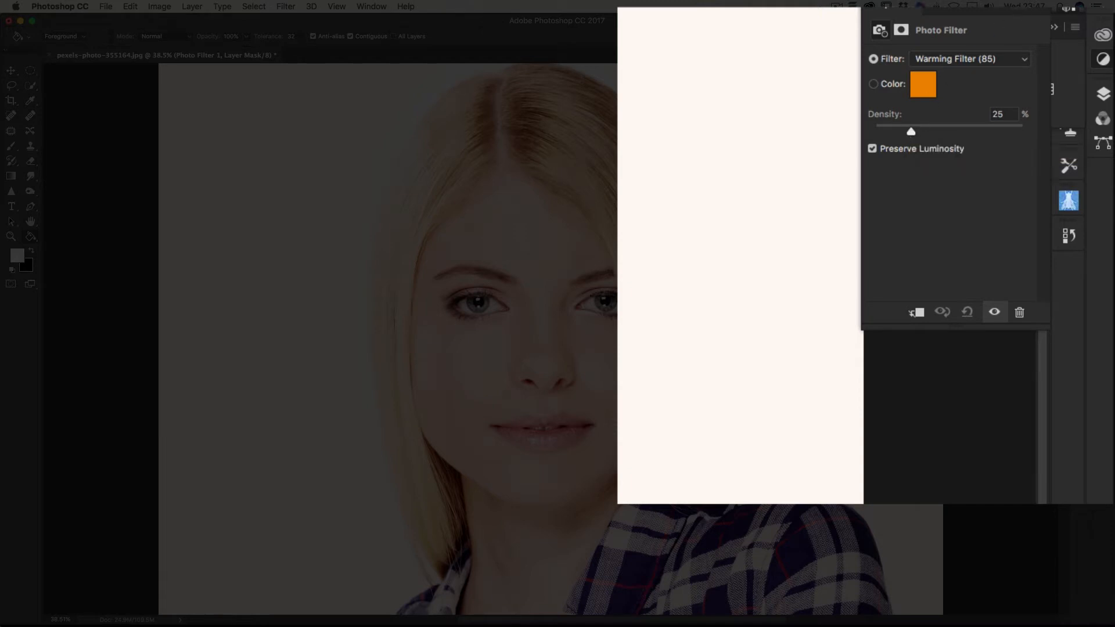
{"action": "left_click", "coordinate": [1022, 5]}
- Invert the Photo Filter 1 layer mask to black
{"action": "left_click", "coordinate": [1103, 93]}
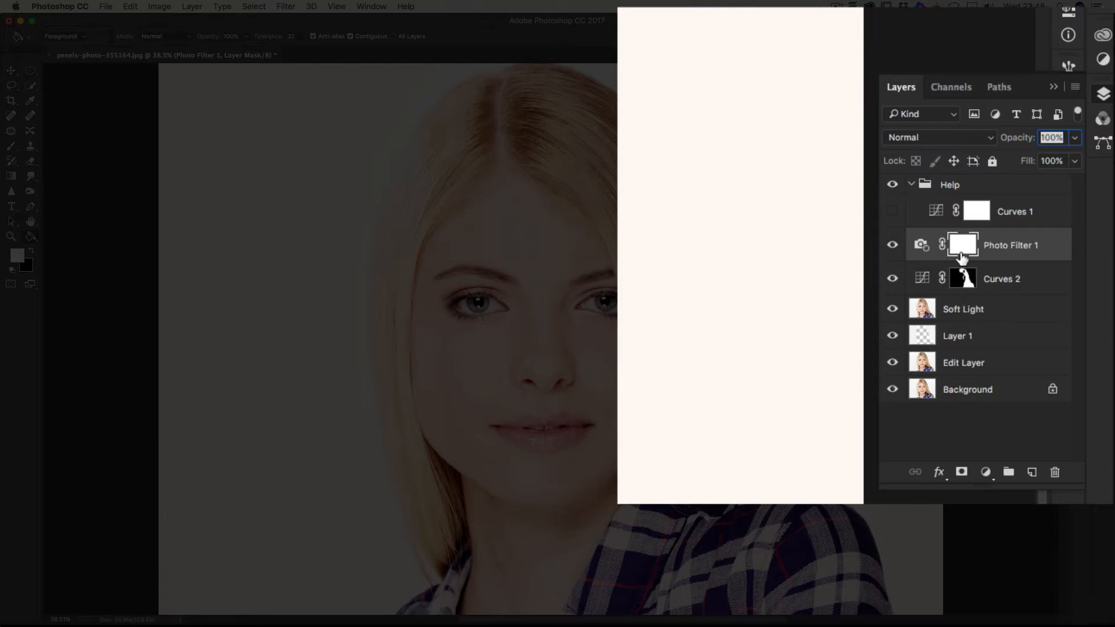
{"action": "left_click_drag", "start_coordinate": [965, 246], "coordinate": [966, 247]}
{"action": "left_click_drag", "start_coordinate": [966, 246], "coordinate": [966, 248]}
{"action": "key", "text": "super+i"}
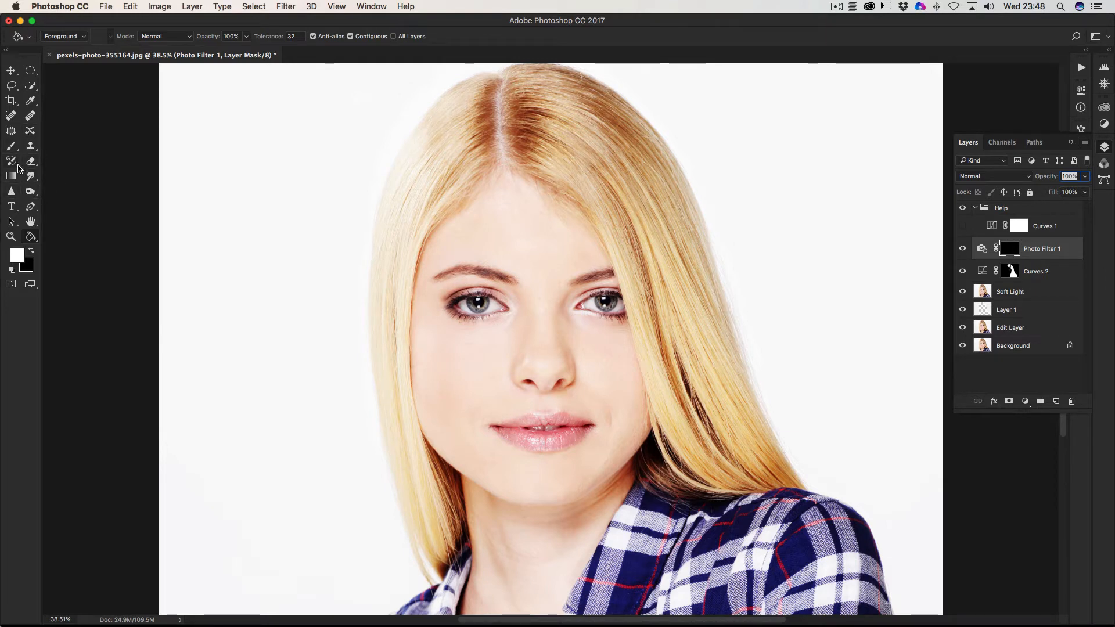
- Prepare a soft Brush with the hardness at its minimum and the size enlarged to 250 px
{"action": "left_click", "coordinate": [12, 148]}
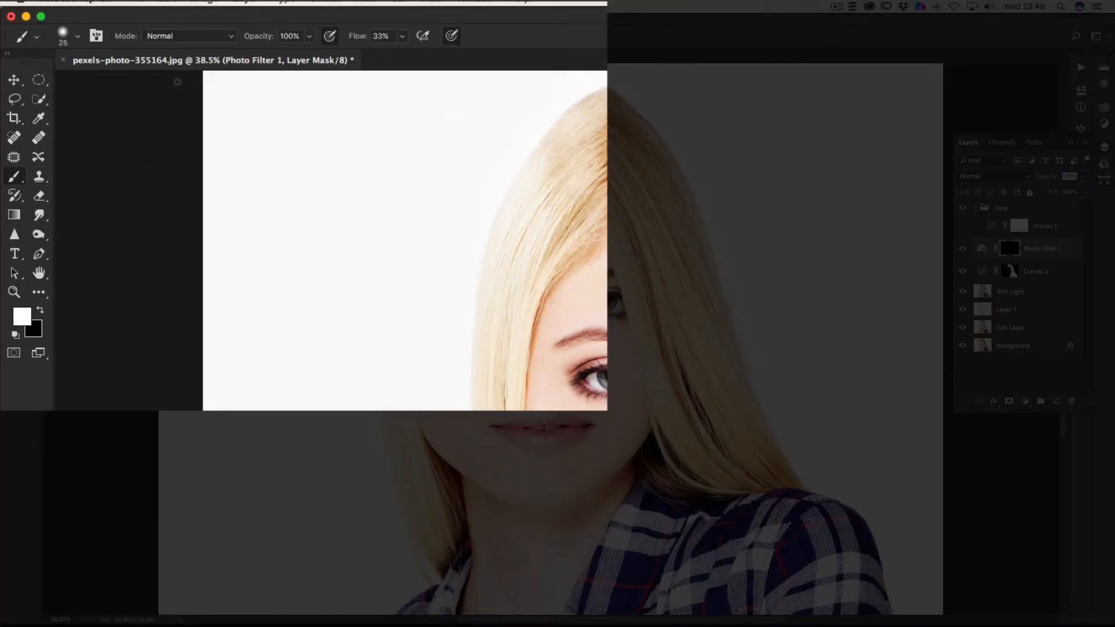
{"action": "left_click", "coordinate": [78, 37]}
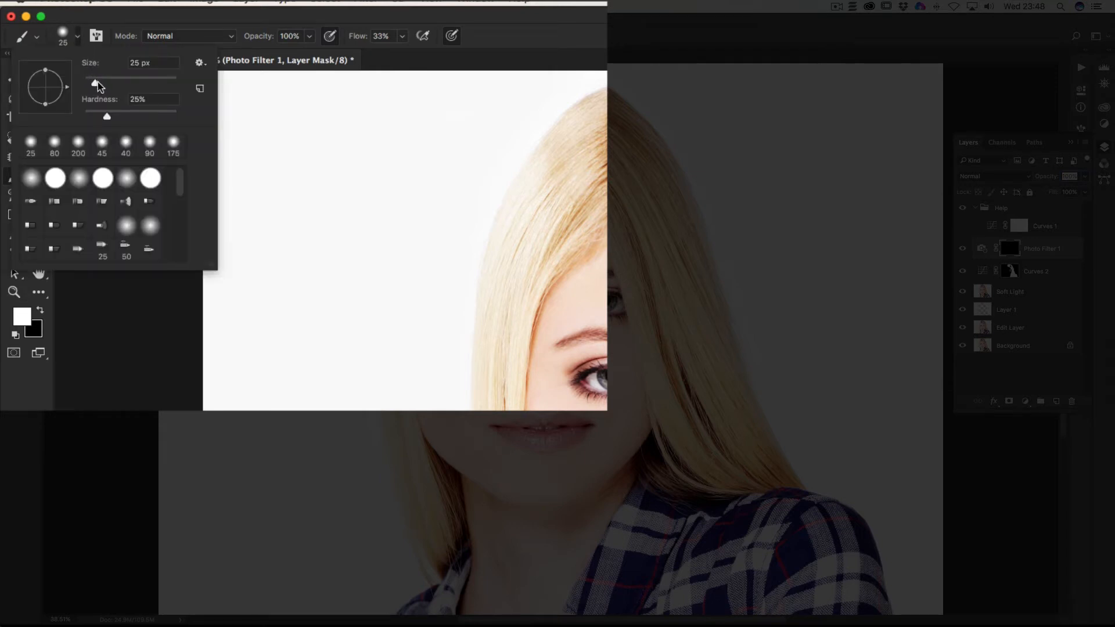
{"action": "left_click_drag", "start_coordinate": [106, 116], "coordinate": [82, 116]}
{"action": "left_click", "coordinate": [535, 44]}
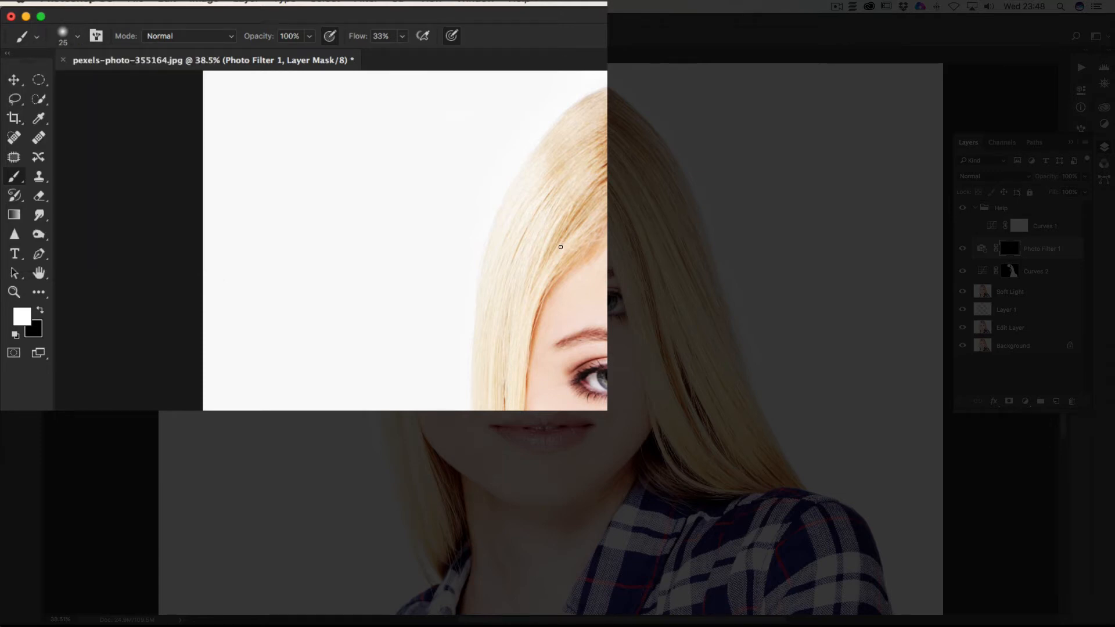
{"action": "key", "text": "bracketright"}
{"action": "key", "text": "bracketright"}
{"action": "key", "text": "bracketright"}
{"action": "key", "text": "bracketright"}
{"action": "key", "text": "bracketright"}
{"action": "key", "text": "bracketright"}
{"action": "key", "text": "bracketright"}
{"action": "key", "text": "bracketright"}
{"action": "key", "text": "bracketright"}
{"action": "key", "text": "bracketright"}
{"action": "key", "text": "bracketright"}
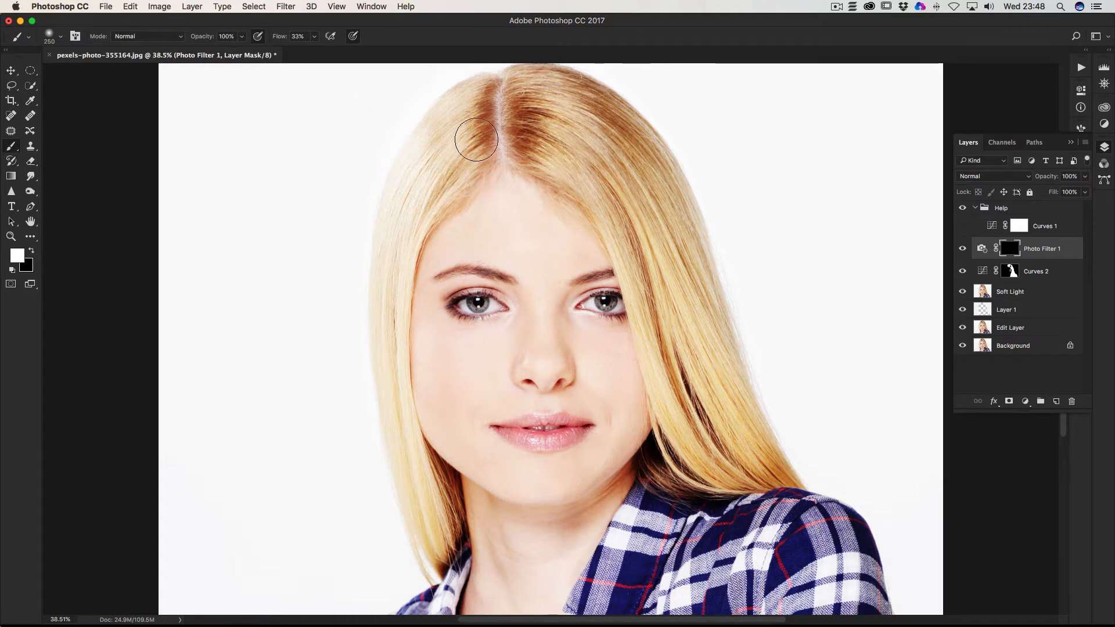
- Paint white on the Photo Filter 1 mask over the face and the hair on both sides to reveal the warming effect
{"action": "mouse_move", "coordinate": [437, 184]}
{"action": "left_mouse_down"}
{"action": "mouse_move", "coordinate": [426, 210]}
{"action": "mouse_move", "coordinate": [448, 156]}
{"action": "mouse_move", "coordinate": [411, 227]}
{"action": "mouse_move", "coordinate": [457, 198]}
{"action": "mouse_move", "coordinate": [446, 229]}
{"action": "mouse_move", "coordinate": [473, 206]}
{"action": "left_mouse_up"}
{"action": "mouse_move", "coordinate": [542, 323]}
{"action": "left_mouse_down"}
{"action": "mouse_move", "coordinate": [588, 355]}
{"action": "mouse_move", "coordinate": [577, 342]}
{"action": "mouse_move", "coordinate": [615, 349]}
{"action": "mouse_move", "coordinate": [602, 361]}
{"action": "mouse_move", "coordinate": [604, 392]}
{"action": "mouse_move", "coordinate": [592, 369]}
{"action": "mouse_move", "coordinate": [627, 409]}
{"action": "mouse_move", "coordinate": [609, 439]}
{"action": "mouse_move", "coordinate": [570, 457]}
{"action": "mouse_move", "coordinate": [591, 458]}
{"action": "mouse_move", "coordinate": [581, 473]}
{"action": "mouse_move", "coordinate": [546, 488]}
{"action": "mouse_move", "coordinate": [495, 471]}
{"action": "mouse_move", "coordinate": [466, 448]}
{"action": "mouse_move", "coordinate": [434, 375]}
{"action": "mouse_move", "coordinate": [513, 341]}
{"action": "mouse_move", "coordinate": [482, 356]}
{"action": "mouse_move", "coordinate": [500, 349]}
{"action": "mouse_move", "coordinate": [465, 391]}
{"action": "mouse_move", "coordinate": [566, 366]}
{"action": "mouse_move", "coordinate": [503, 383]}
{"action": "mouse_move", "coordinate": [581, 392]}
{"action": "mouse_move", "coordinate": [569, 388]}
{"action": "mouse_move", "coordinate": [611, 411]}
{"action": "mouse_move", "coordinate": [624, 396]}
{"action": "mouse_move", "coordinate": [593, 473]}
{"action": "mouse_move", "coordinate": [530, 500]}
{"action": "mouse_move", "coordinate": [490, 476]}
{"action": "mouse_move", "coordinate": [510, 497]}
{"action": "mouse_move", "coordinate": [511, 540]}
{"action": "mouse_move", "coordinate": [495, 506]}
{"action": "mouse_move", "coordinate": [480, 589]}
{"action": "mouse_move", "coordinate": [495, 580]}
{"action": "mouse_move", "coordinate": [497, 591]}
{"action": "mouse_move", "coordinate": [539, 537]}
{"action": "mouse_move", "coordinate": [524, 587]}
{"action": "mouse_move", "coordinate": [564, 540]}
{"action": "mouse_move", "coordinate": [536, 588]}
{"action": "mouse_move", "coordinate": [574, 535]}
{"action": "mouse_move", "coordinate": [525, 601]}
{"action": "mouse_move", "coordinate": [599, 488]}
{"action": "mouse_move", "coordinate": [486, 459]}
{"action": "mouse_move", "coordinate": [455, 412]}
{"action": "left_mouse_up"}
{"action": "mouse_move", "coordinate": [413, 264]}
{"action": "left_mouse_down"}
{"action": "mouse_move", "coordinate": [427, 206]}
{"action": "mouse_move", "coordinate": [408, 268]}
{"action": "mouse_move", "coordinate": [458, 157]}
{"action": "mouse_move", "coordinate": [455, 138]}
{"action": "mouse_move", "coordinate": [405, 215]}
{"action": "mouse_move", "coordinate": [420, 190]}
{"action": "mouse_move", "coordinate": [401, 259]}
{"action": "mouse_move", "coordinate": [399, 344]}
{"action": "mouse_move", "coordinate": [449, 536]}
{"action": "left_mouse_up"}
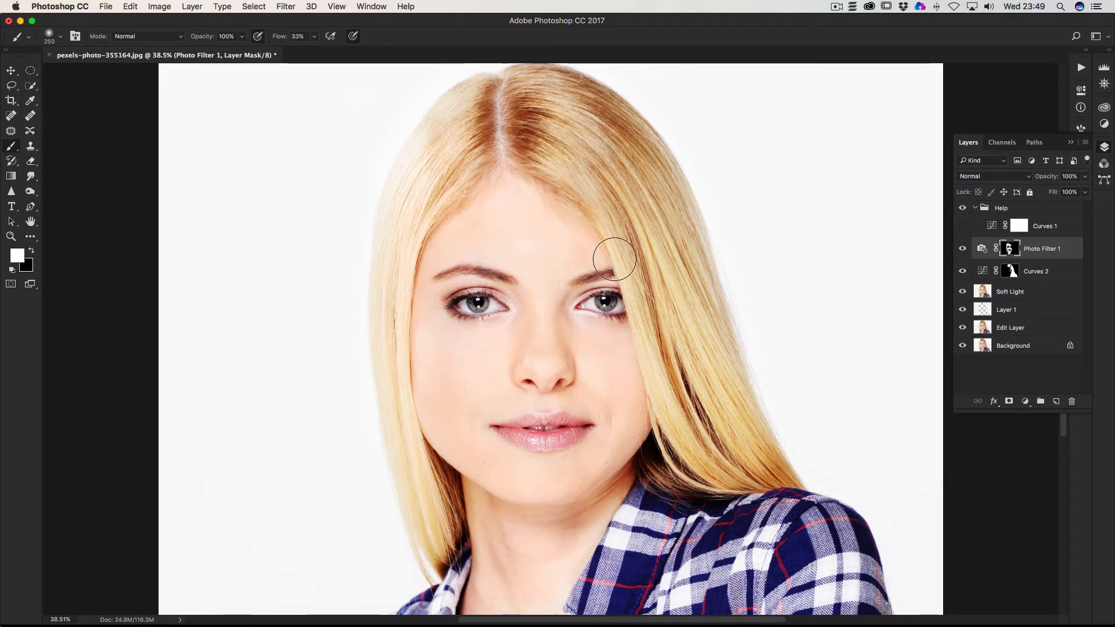
{"action": "mouse_move", "coordinate": [633, 267]}
{"action": "left_mouse_down"}
{"action": "mouse_move", "coordinate": [659, 296]}
{"action": "mouse_move", "coordinate": [688, 388]}
{"action": "mouse_move", "coordinate": [669, 340]}
{"action": "mouse_move", "coordinate": [701, 393]}
{"action": "left_mouse_up"}
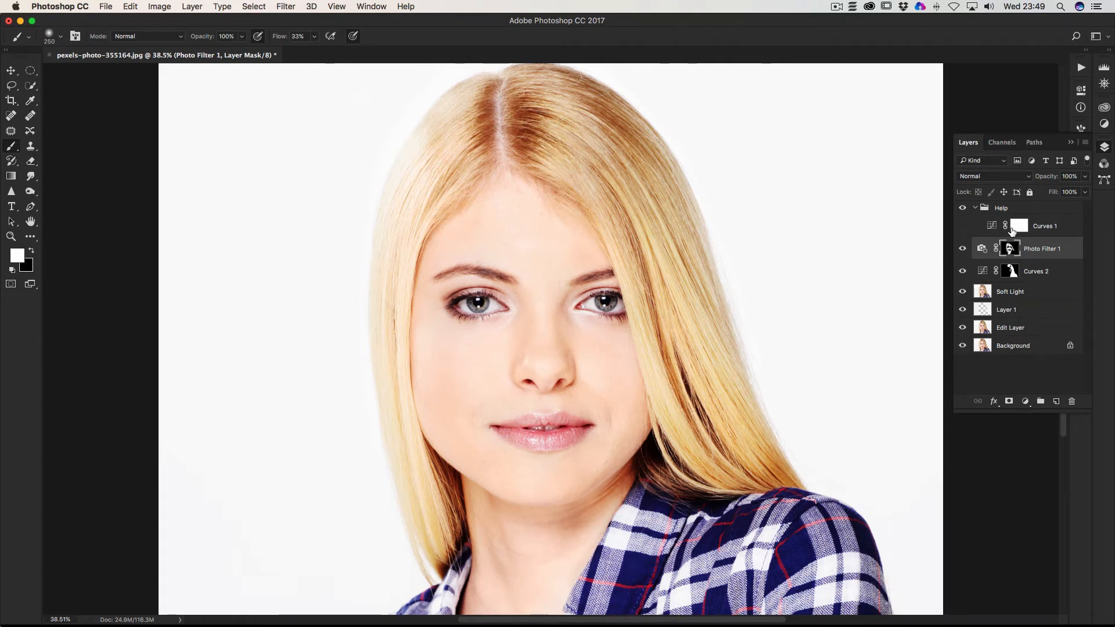
- Compare the portrait with and without the Photo Filter 1 adjustment layer
{"action": "left_click", "coordinate": [962, 250]}
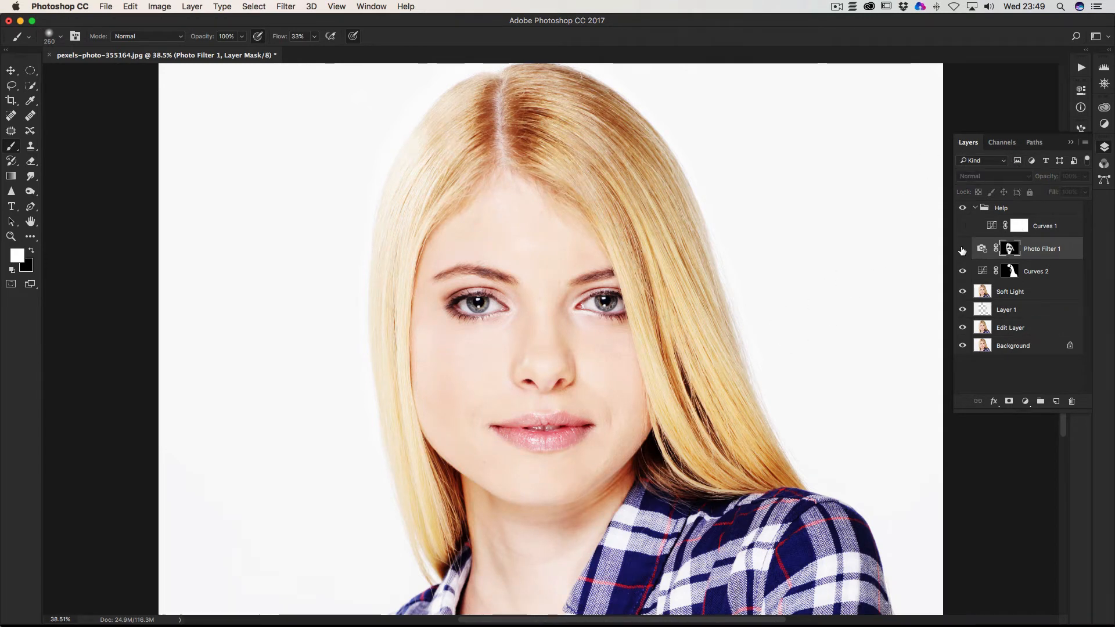
{"action": "left_click", "coordinate": [962, 250]}
{"action": "left_click", "coordinate": [962, 249]}
{"action": "left_click", "coordinate": [962, 250]}
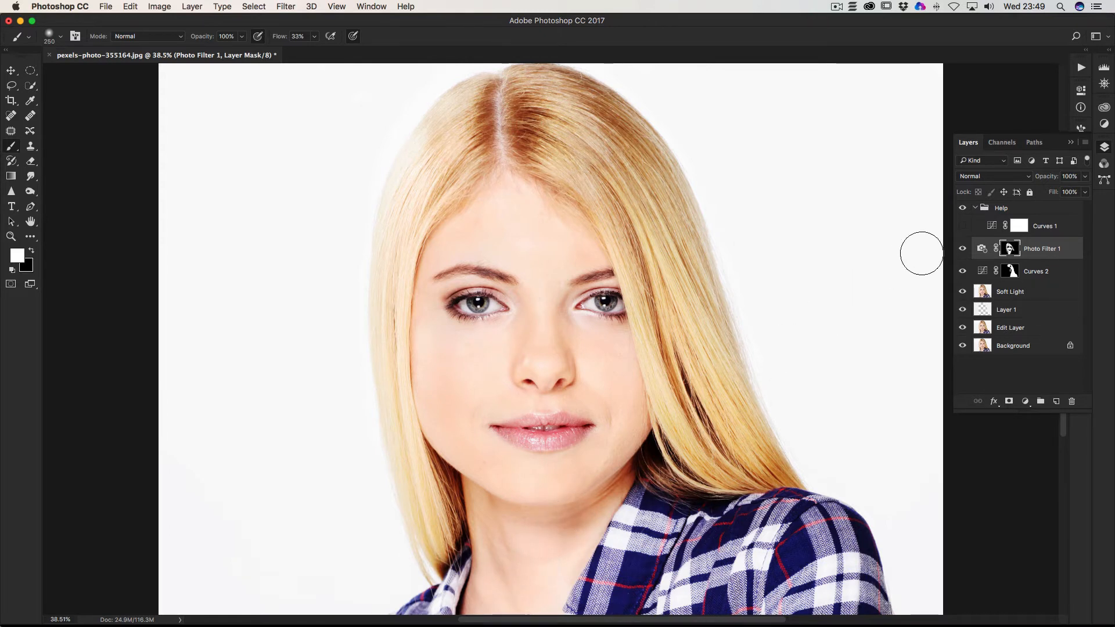
- Group the Photo Filter 1 and Curves 2 layers under the name Tones and collapse the Help group
{"action": "left_click", "coordinate": [1056, 250]}
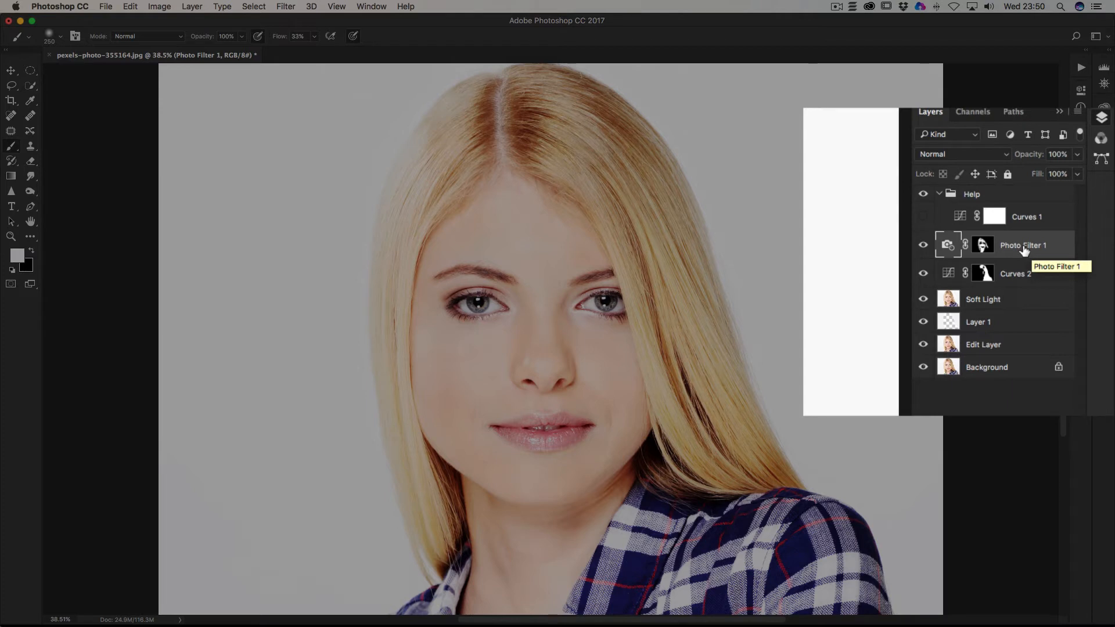
{"action": "left_click", "coordinate": [1016, 273], "text": "shift"}
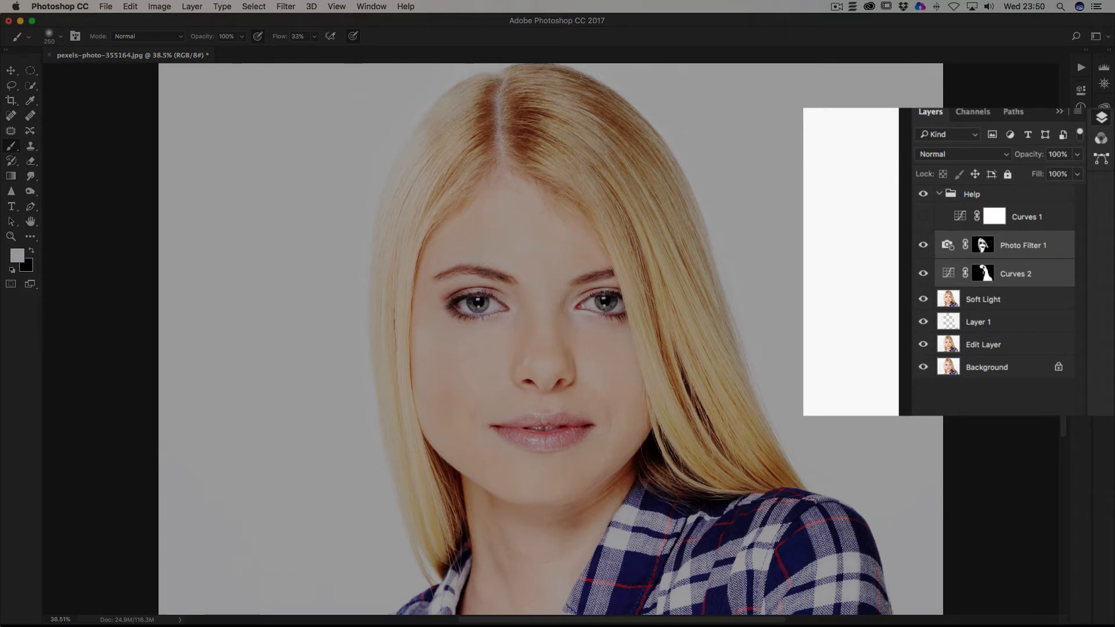
{"action": "key", "text": "super+g"}
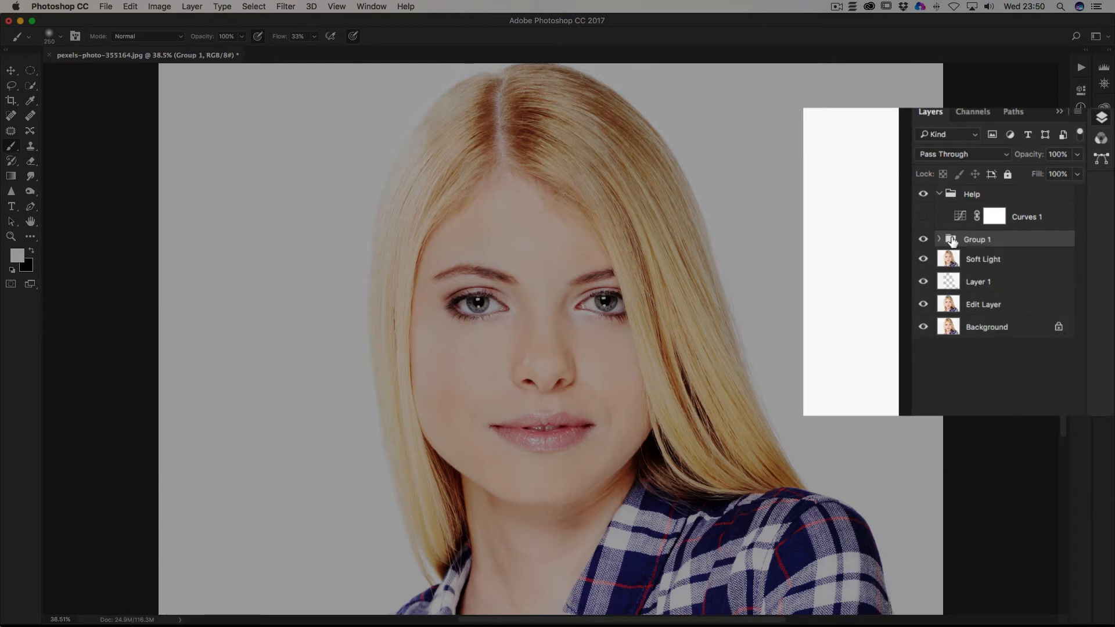
{"action": "double_click", "coordinate": [976, 240]}
{"action": "type", "text": "Tones"}
{"action": "key", "text": "Return"}
{"action": "left_click", "coordinate": [939, 193]}
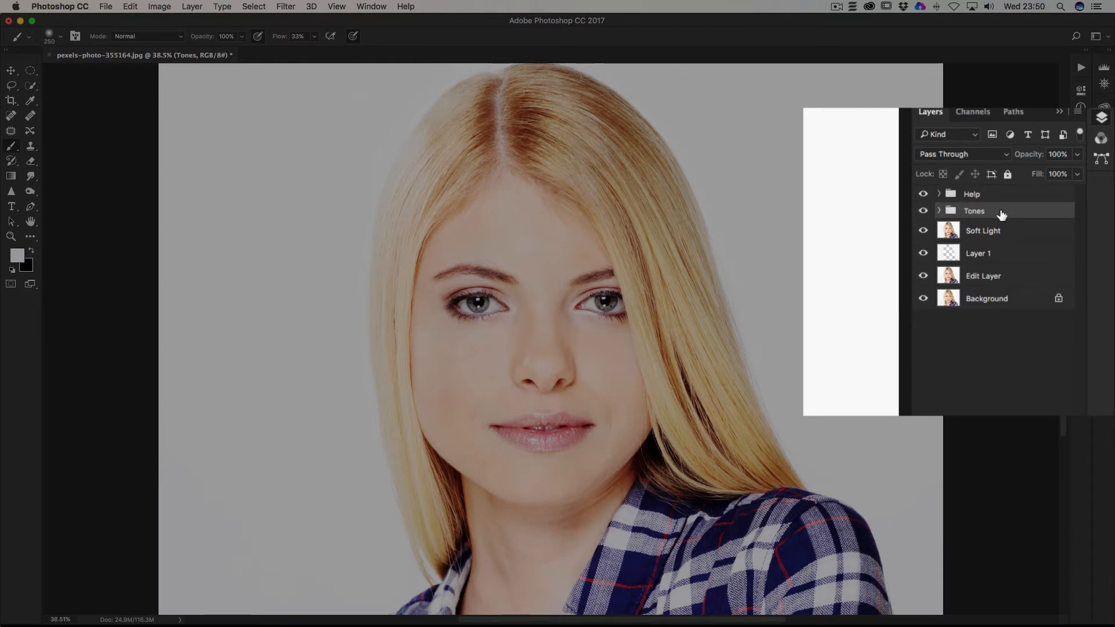
- Compare the portrait with and without the Tones group
{"action": "left_click", "coordinate": [923, 211]}
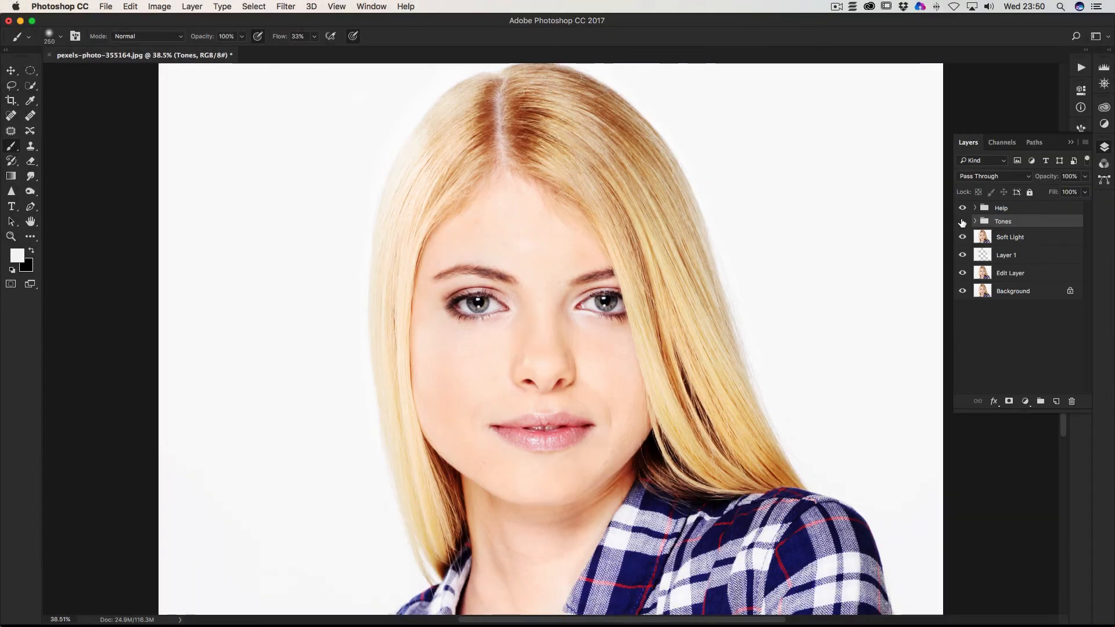
{"action": "left_click", "coordinate": [963, 223]}
{"action": "left_click", "coordinate": [962, 222]}
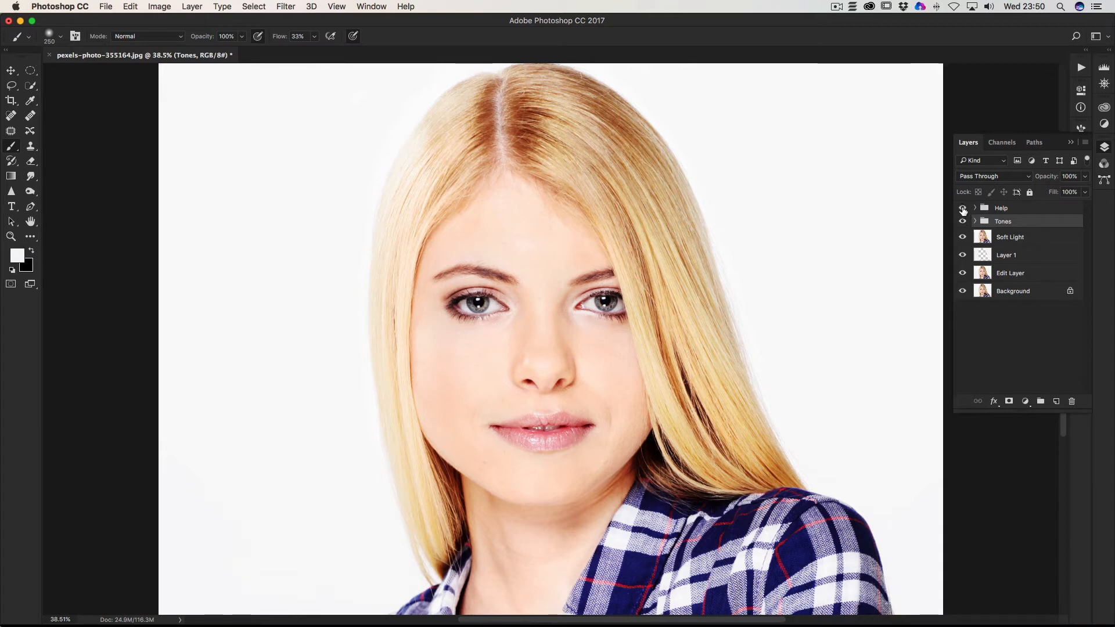
- Expand the Help group, turn on Curves 1 inside it and hide the whole Help group
{"action": "left_click", "coordinate": [976, 207]}
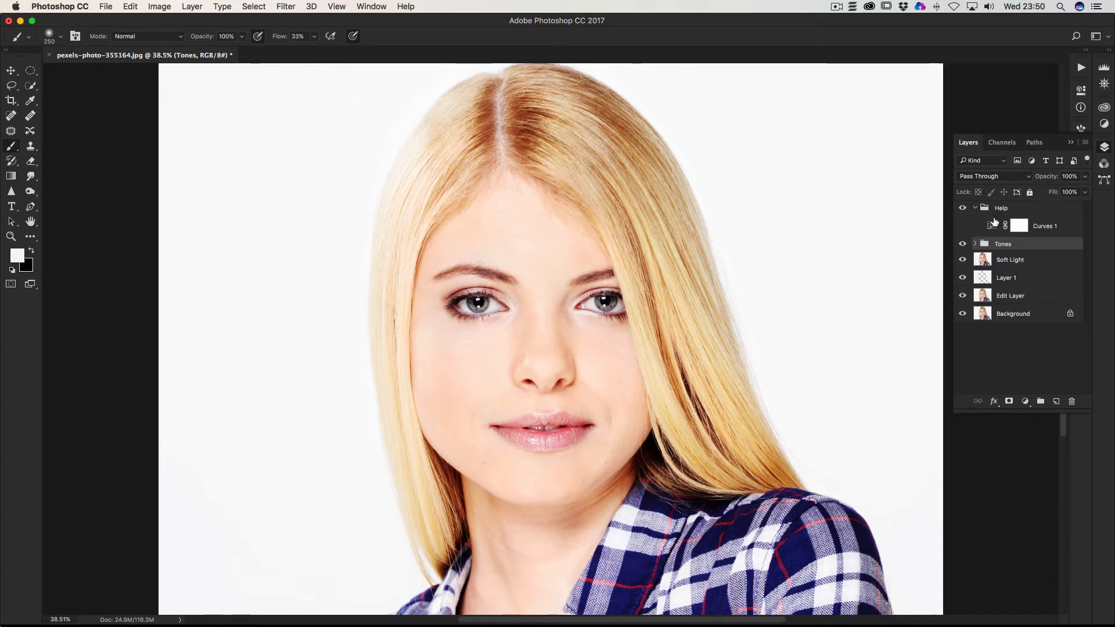
{"action": "left_click", "coordinate": [962, 226]}
{"action": "left_click", "coordinate": [962, 208]}
{"action": "left_click", "coordinate": [963, 208]}
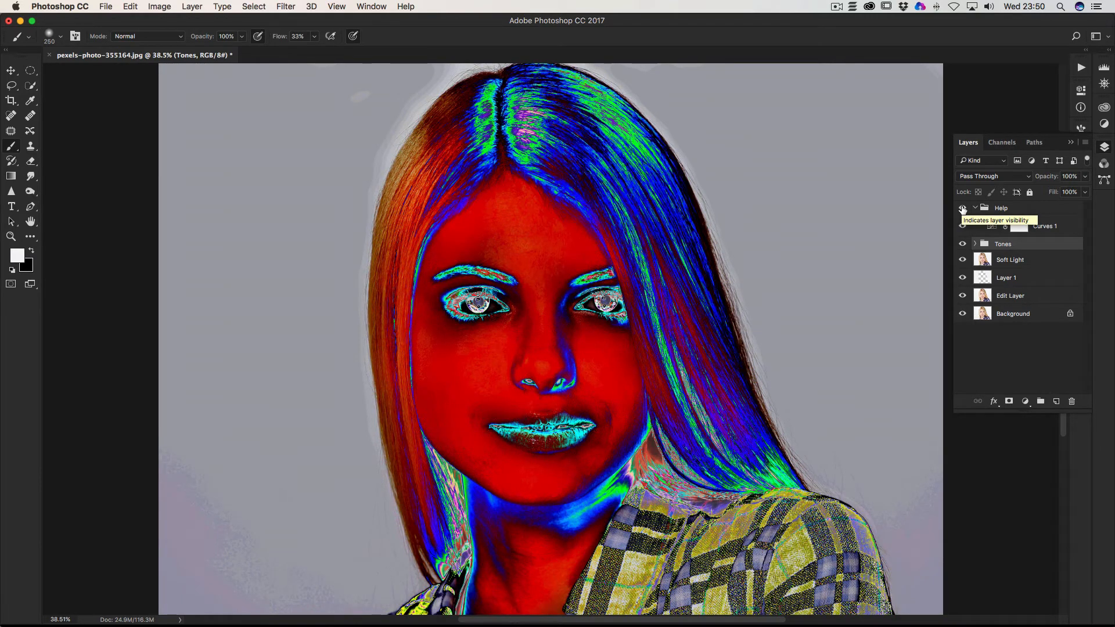
{"action": "left_click", "coordinate": [963, 207]}
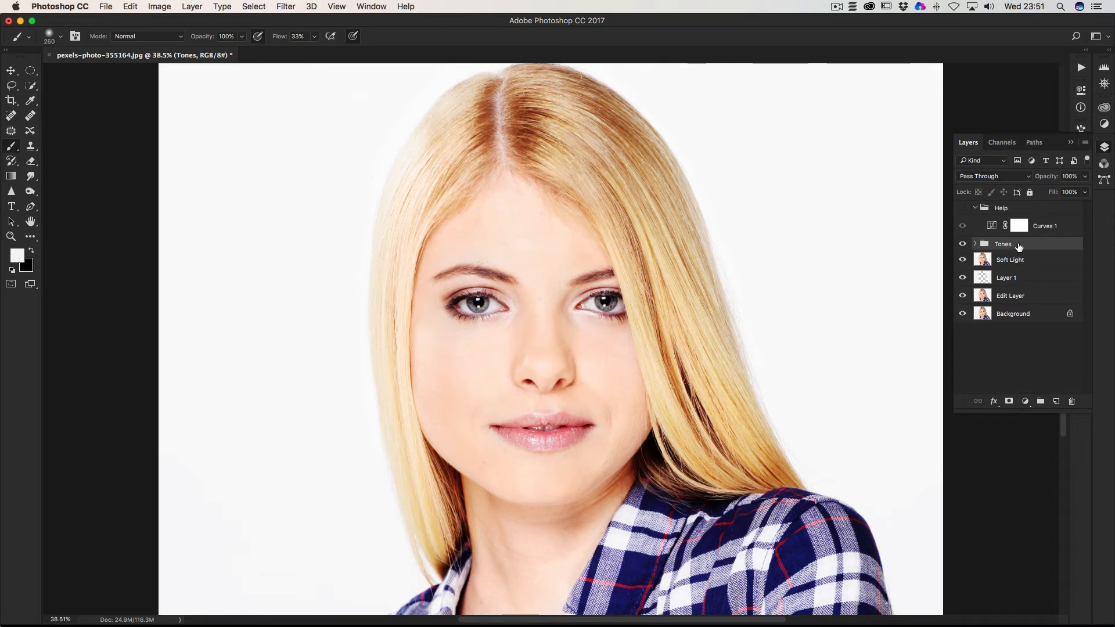
- Toggle the Tones group's visibility again to check the tonal correction with the Help group hidden
{"action": "left_click", "coordinate": [963, 244]}
{"action": "left_click", "coordinate": [963, 244]}
{"action": "left_click", "coordinate": [963, 244]}
{"action": "left_click", "coordinate": [963, 244]}
- Duplicate the Edit Layer and name the copy Sharpen
{"action": "left_click", "coordinate": [1007, 299]}
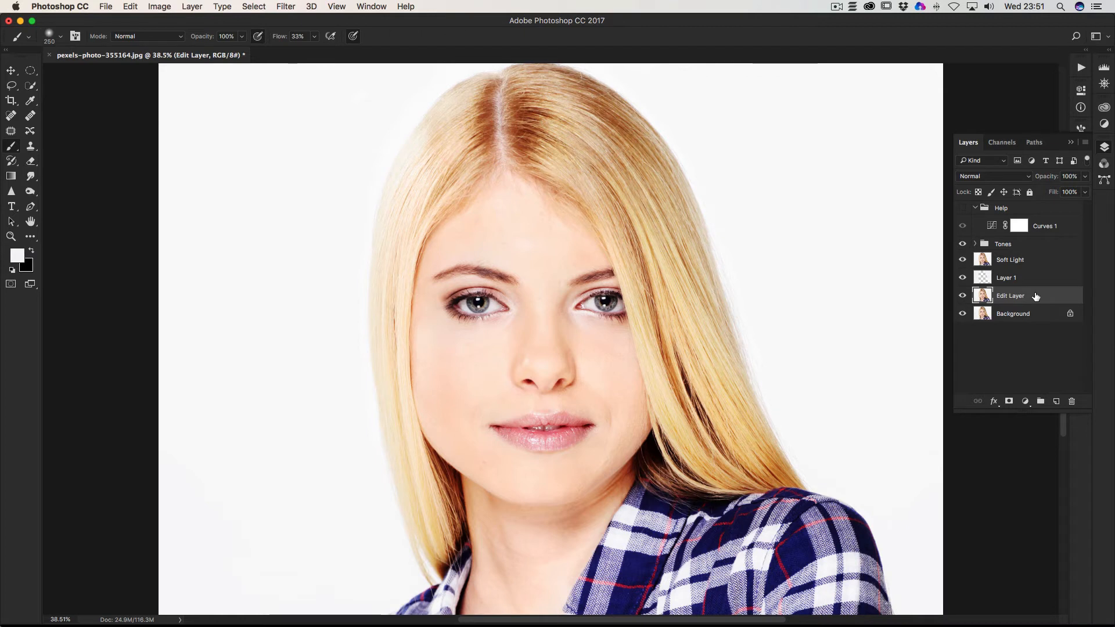
{"action": "left_click", "coordinate": [960, 297]}
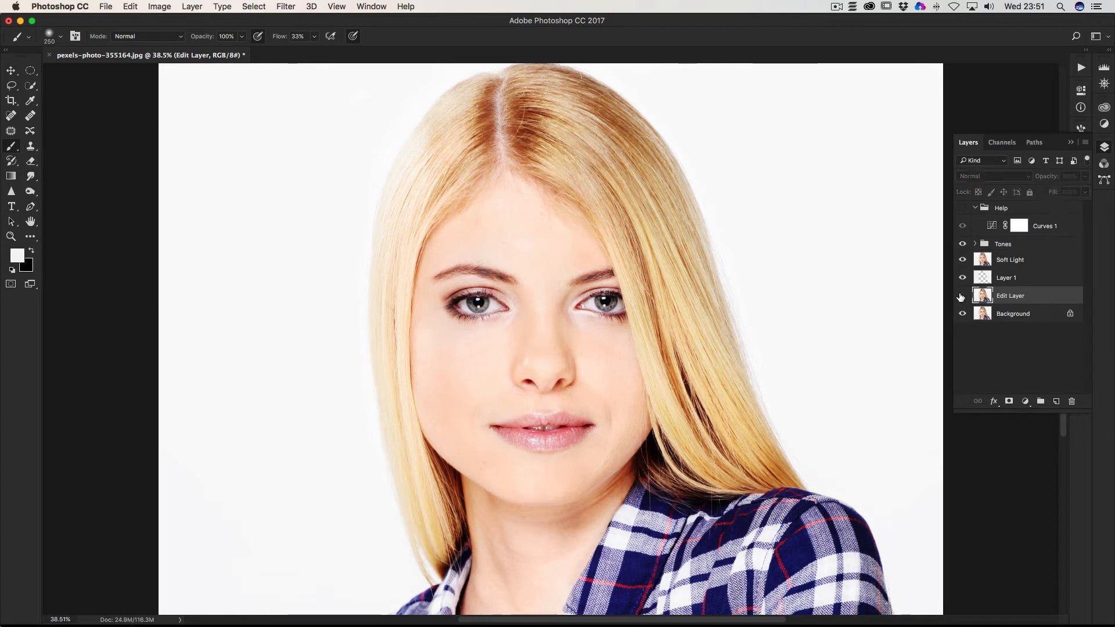
{"action": "left_click", "coordinate": [962, 296]}
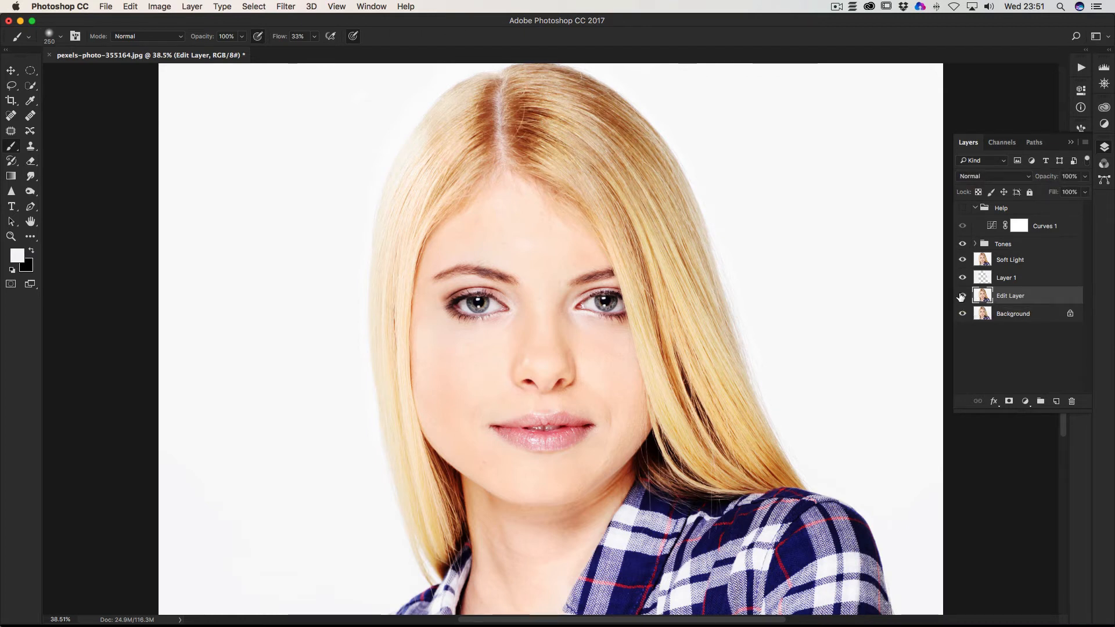
{"action": "right_click", "coordinate": [1029, 296]}
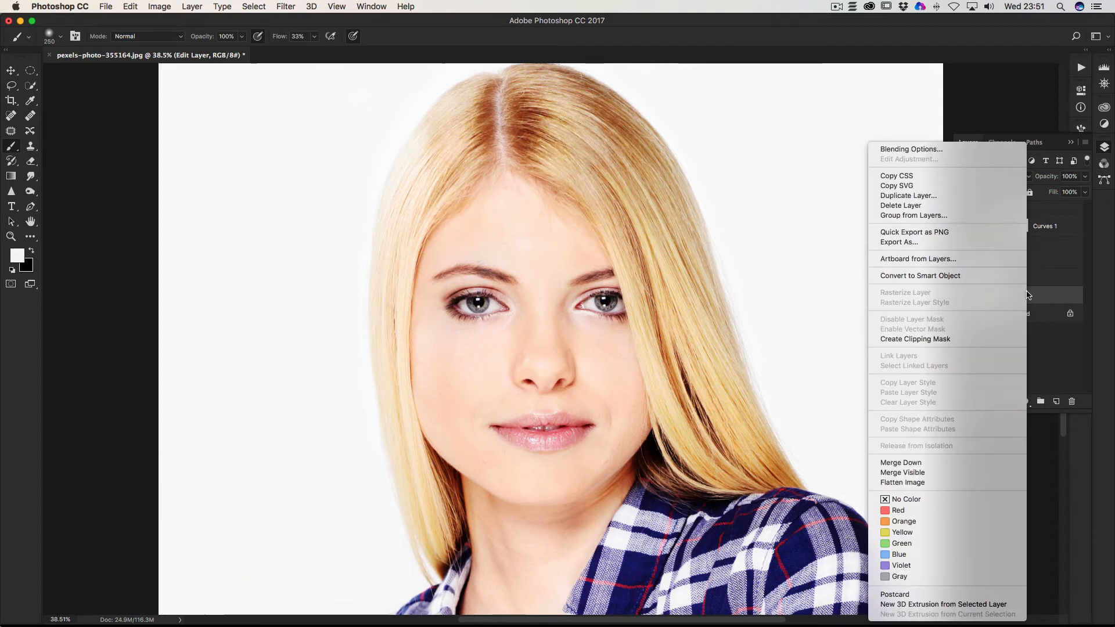
{"action": "left_click", "coordinate": [910, 196]}
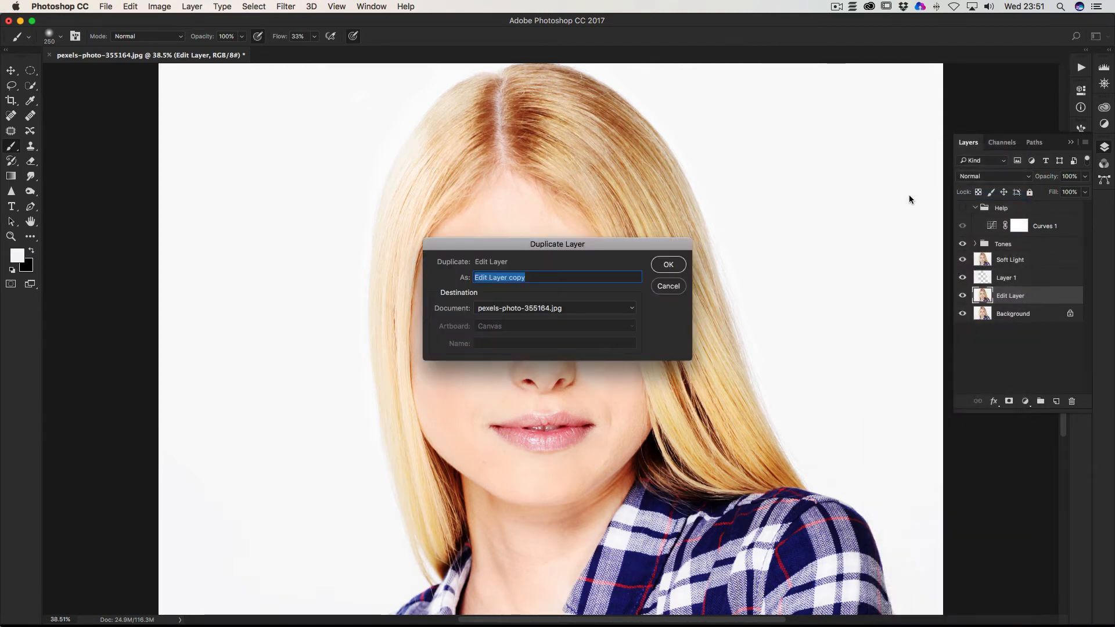
{"action": "type", "text": "Sharpen"}
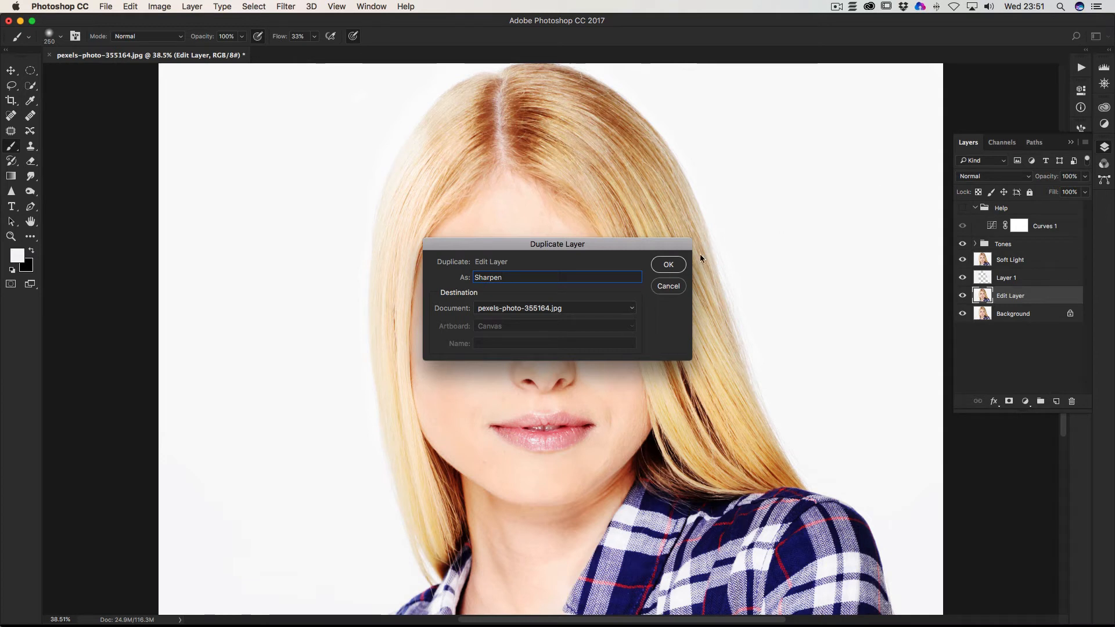
{"action": "left_click", "coordinate": [668, 264]}
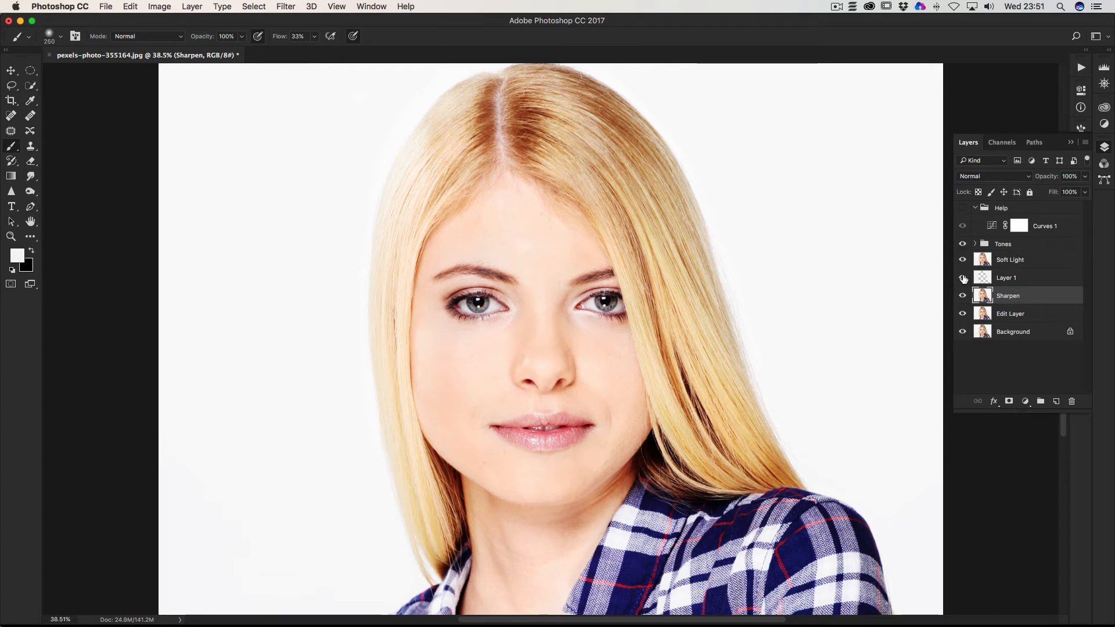
- Hide Layer 1, Soft Light and the Tones group, and apply a High Pass filter with a slightly reduced radius to the Sharpen layer
{"action": "left_click", "coordinate": [963, 277]}
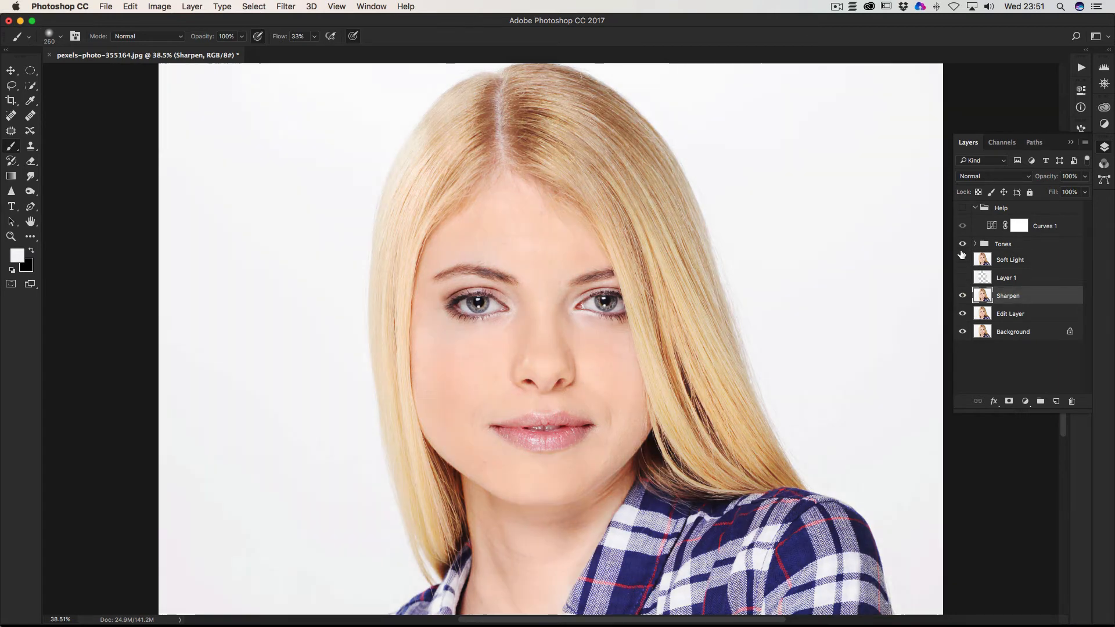
{"action": "left_click", "coordinate": [963, 244]}
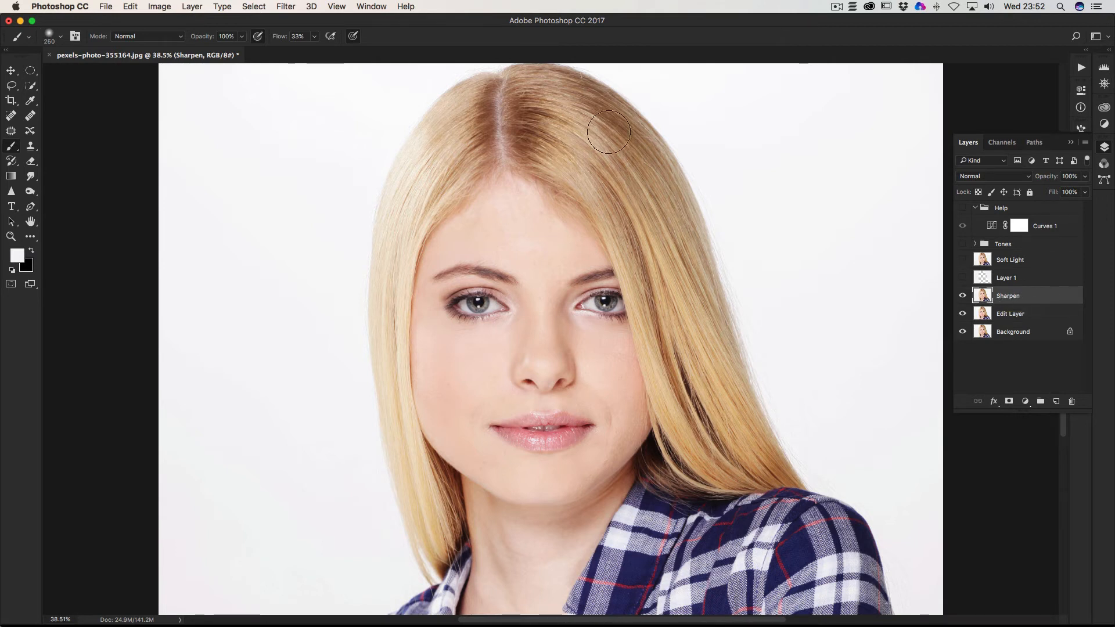
{"action": "left_click", "coordinate": [281, 7]}
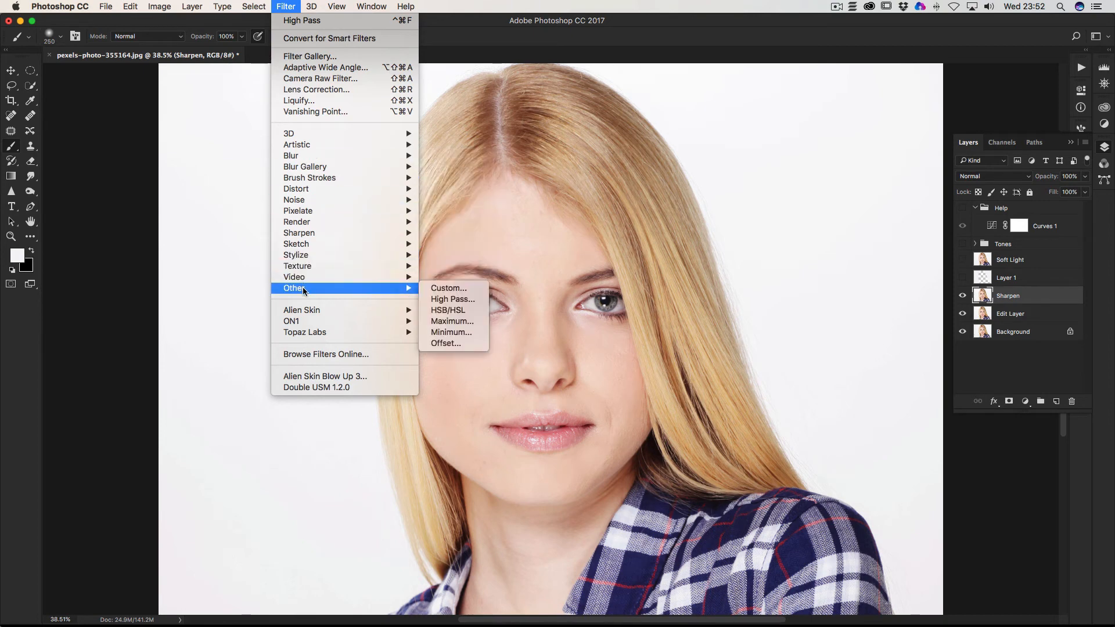
{"action": "left_click", "coordinate": [459, 300]}
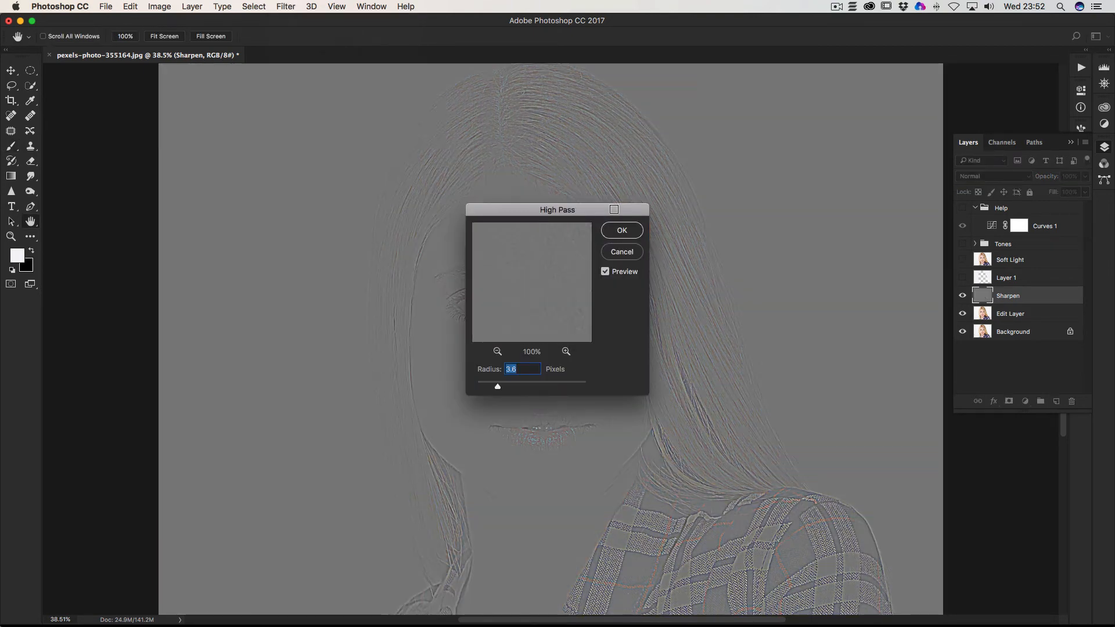
{"action": "left_click_drag", "start_coordinate": [558, 209], "coordinate": [842, 288]}
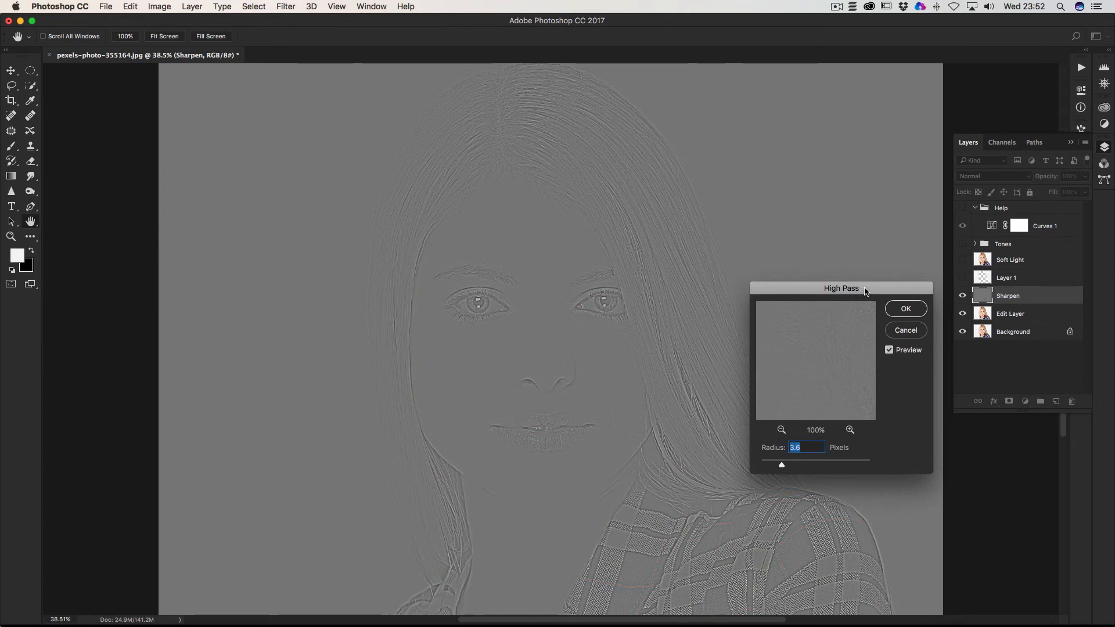
{"action": "left_click_drag", "start_coordinate": [866, 291], "coordinate": [867, 291]}
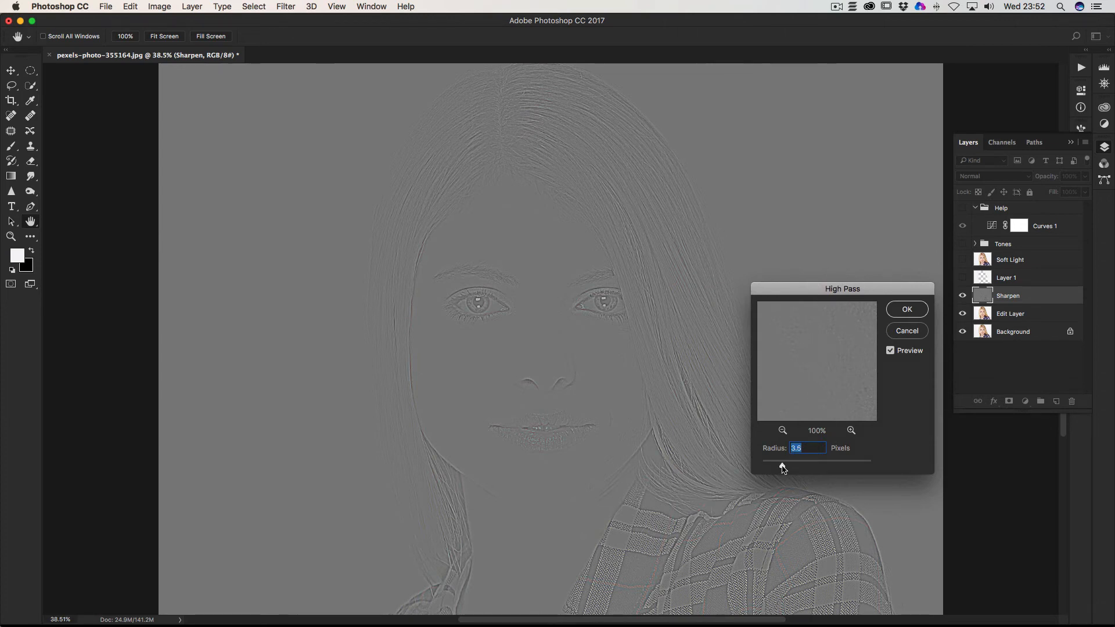
{"action": "left_click_drag", "start_coordinate": [782, 467], "coordinate": [783, 468]}
{"action": "mouse_move", "coordinate": [779, 468]}
{"action": "left_mouse_down"}
{"action": "mouse_move", "coordinate": [760, 466]}
{"action": "mouse_move", "coordinate": [780, 467]}
{"action": "left_mouse_up"}
{"action": "left_click", "coordinate": [911, 311]}
{"action": "key", "text": "b"}
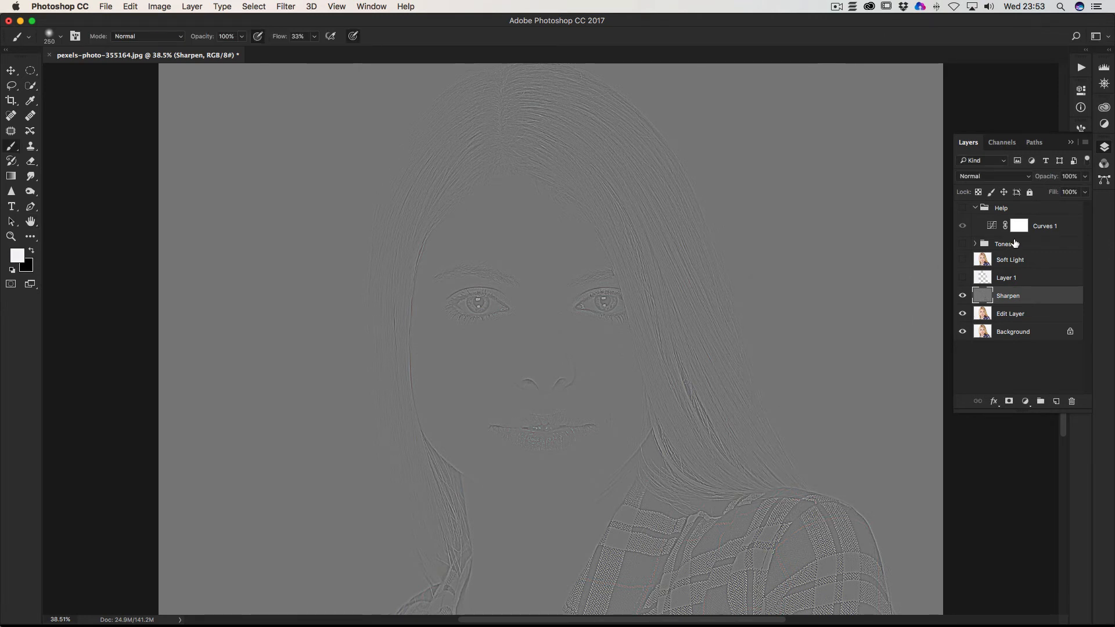
- Set the Sharpen layer's blend mode to Soft Light and compare the image with and without it
{"action": "left_click", "coordinate": [969, 177]}
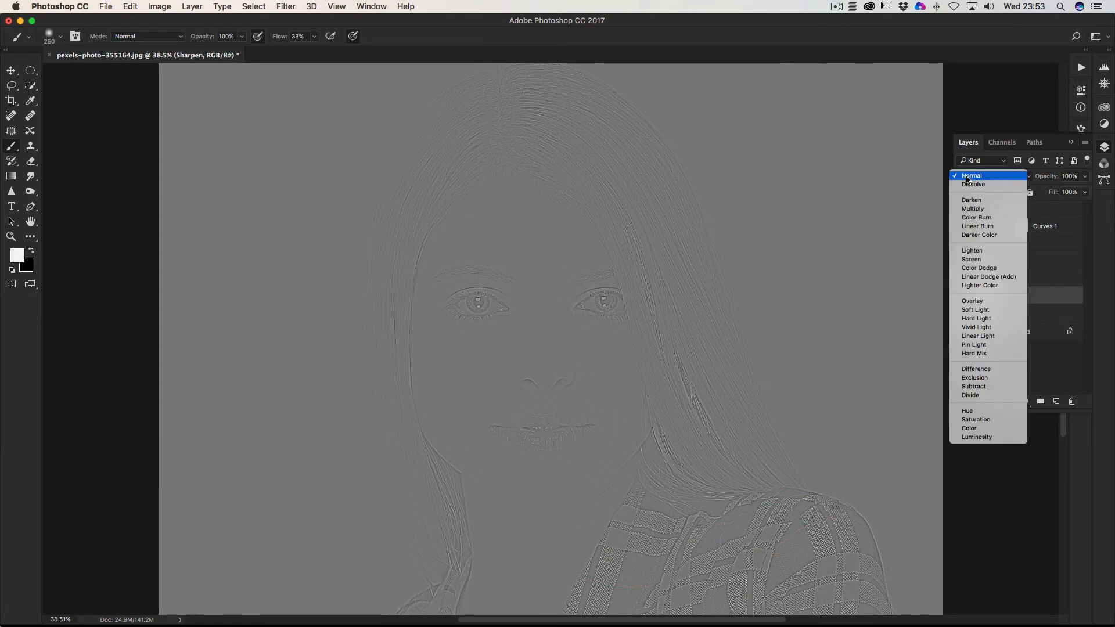
{"action": "left_click", "coordinate": [974, 313]}
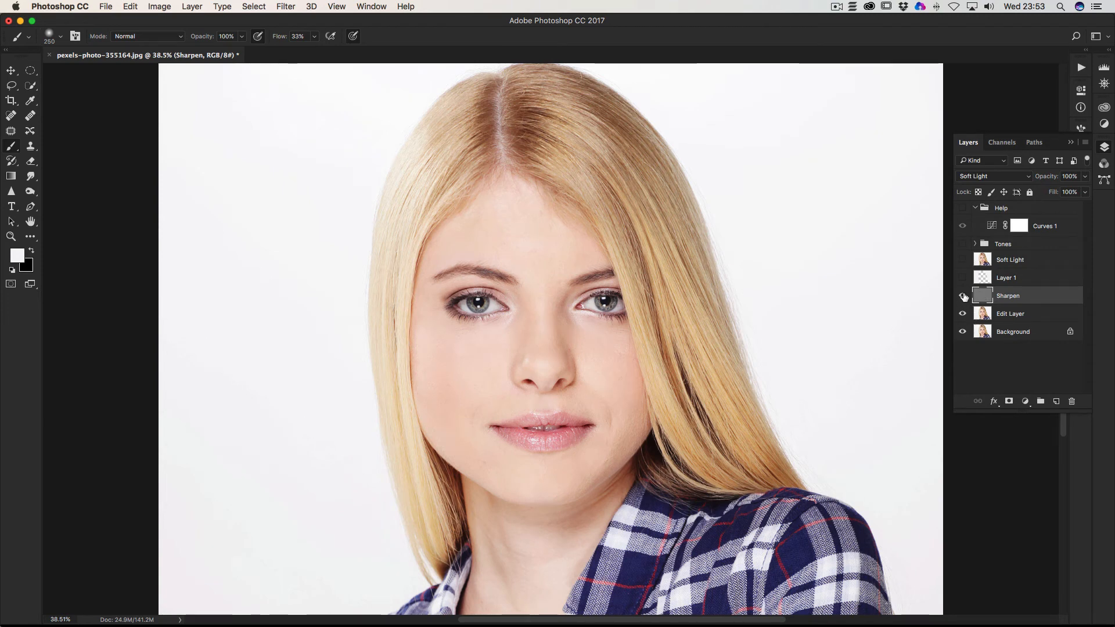
{"action": "left_click", "coordinate": [963, 296]}
{"action": "left_click", "coordinate": [963, 296]}
- View the portrait at 100% and examine the Sharpen layer's effect on the eyes, skin, lips and hair with it off and on
{"action": "double_click", "coordinate": [11, 237]}
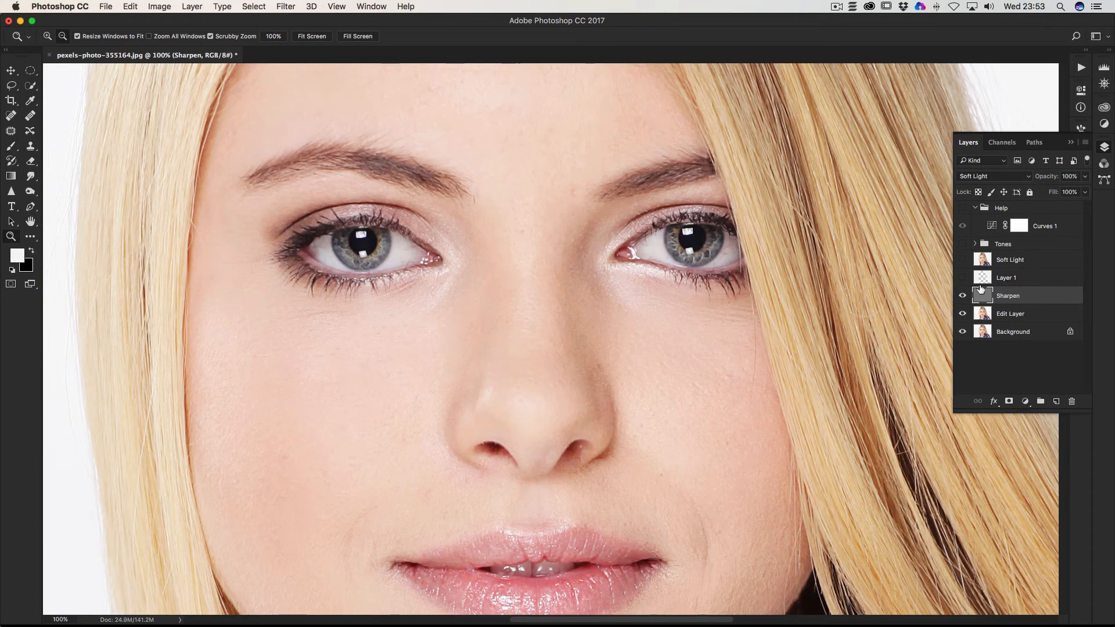
{"action": "left_click", "coordinate": [964, 297]}
{"action": "left_click", "coordinate": [964, 297]}
{"action": "left_click", "coordinate": [963, 297]}
{"action": "left_click", "coordinate": [963, 297]}
{"action": "left_click", "coordinate": [964, 297]}
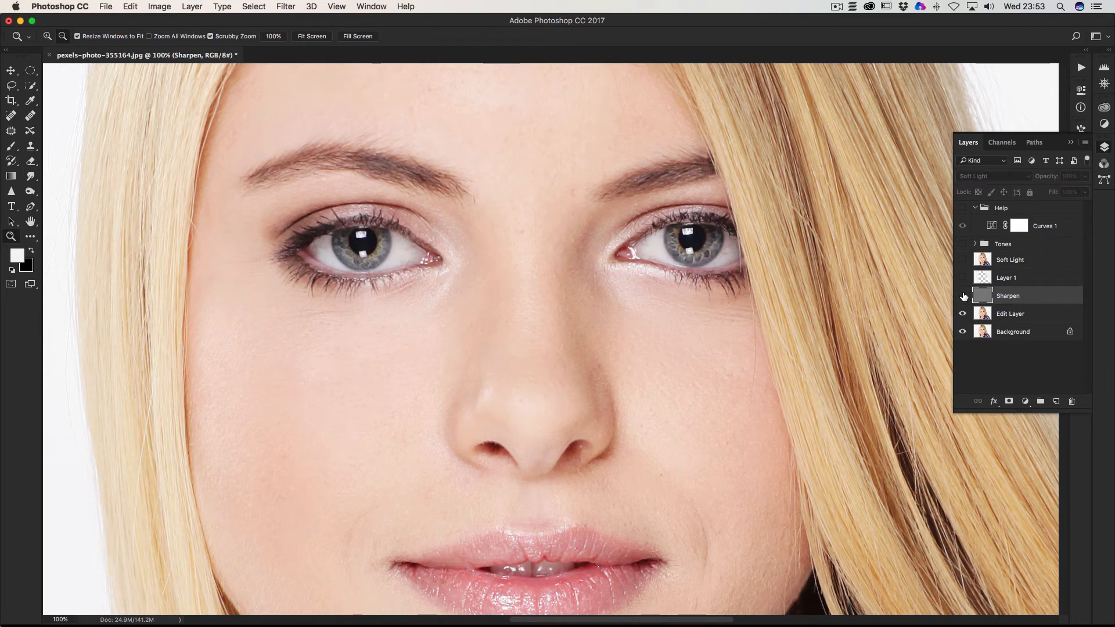
{"action": "left_click", "coordinate": [963, 297]}
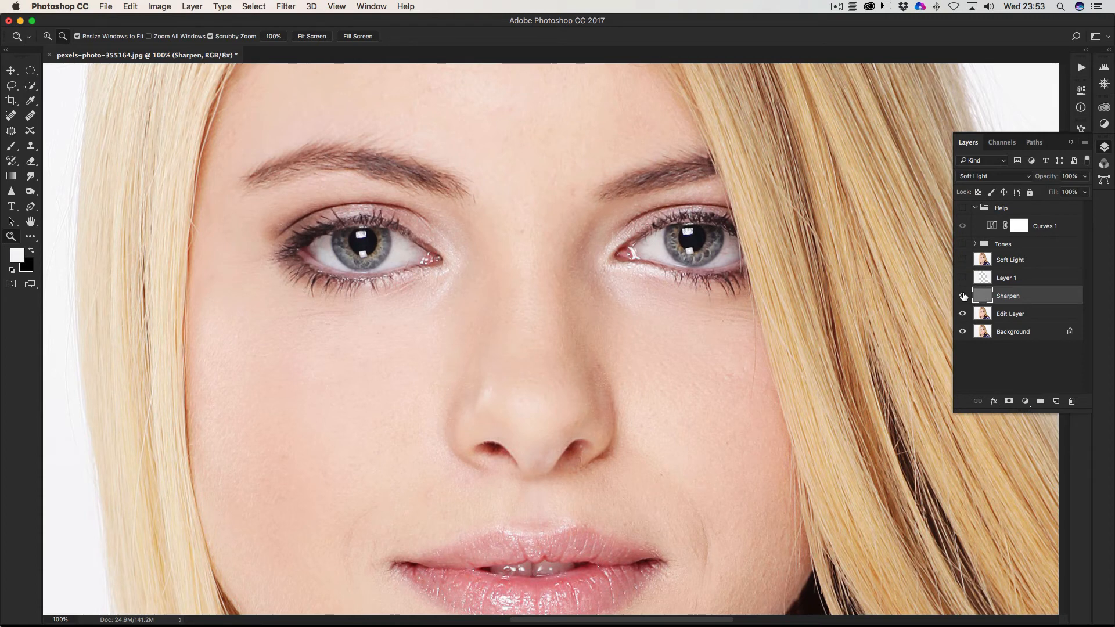
{"action": "left_click", "coordinate": [964, 297]}
{"action": "left_click", "coordinate": [964, 296]}
{"action": "scroll", "coordinate": [825, 294], "scroll_direction": "up", "scroll_amount": 3}
{"action": "scroll", "coordinate": [825, 295], "scroll_direction": "up", "scroll_amount": 1}
{"action": "scroll", "coordinate": [825, 295], "scroll_direction": "down", "scroll_amount": 3}
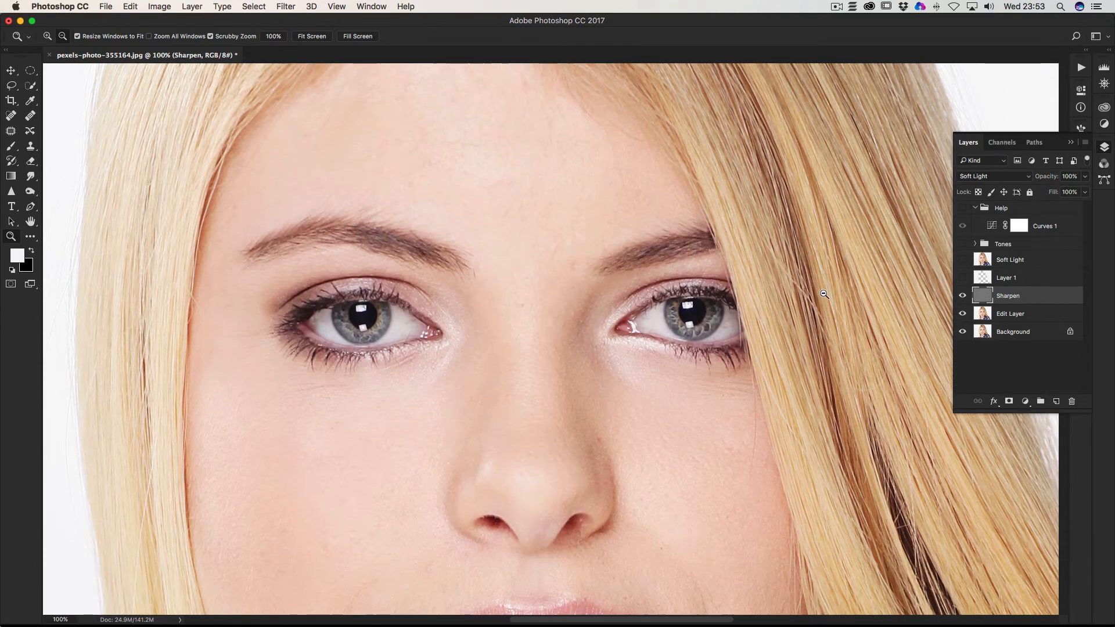
{"action": "scroll", "coordinate": [825, 295], "scroll_direction": "down", "scroll_amount": 5}
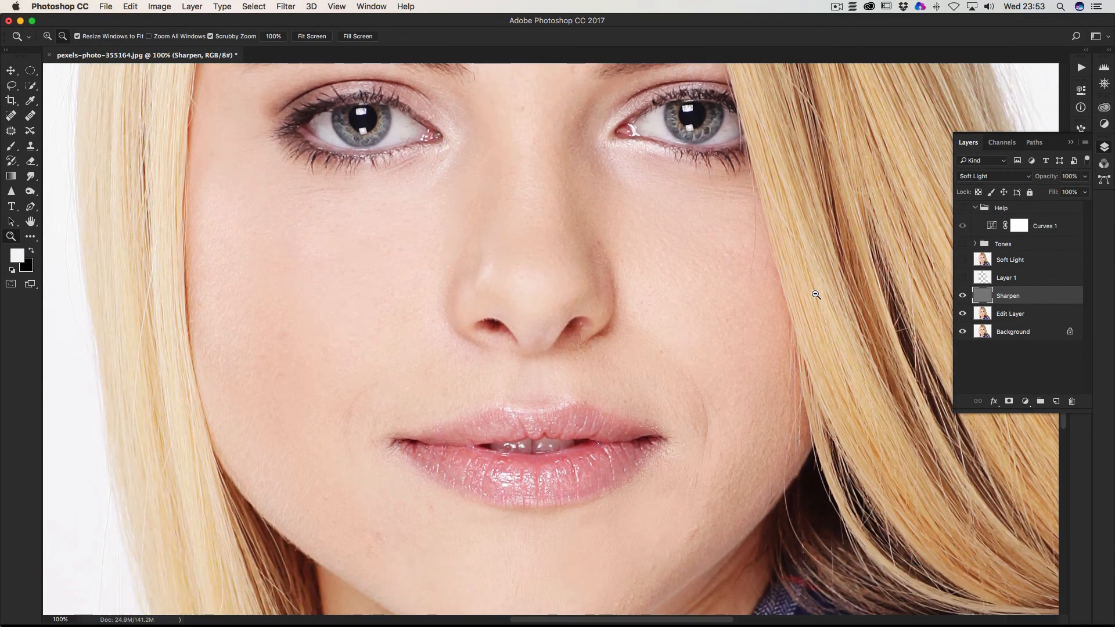
{"action": "scroll", "coordinate": [817, 294], "scroll_direction": "up", "scroll_amount": 3}
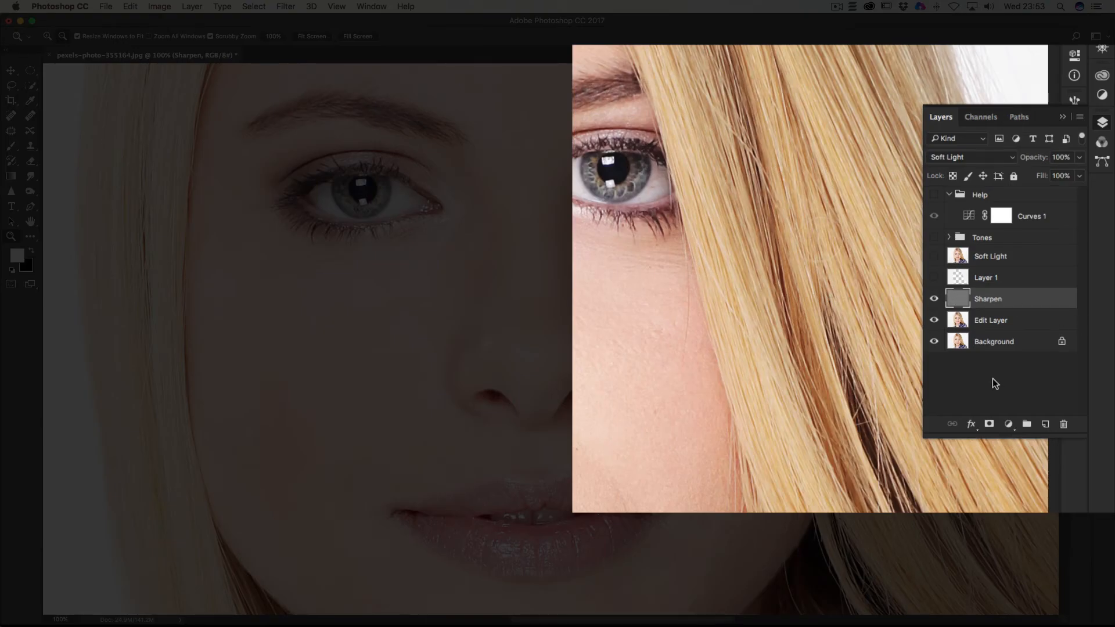
- Add a white layer mask to the Sharpen layer
{"action": "left_click", "coordinate": [989, 425]}
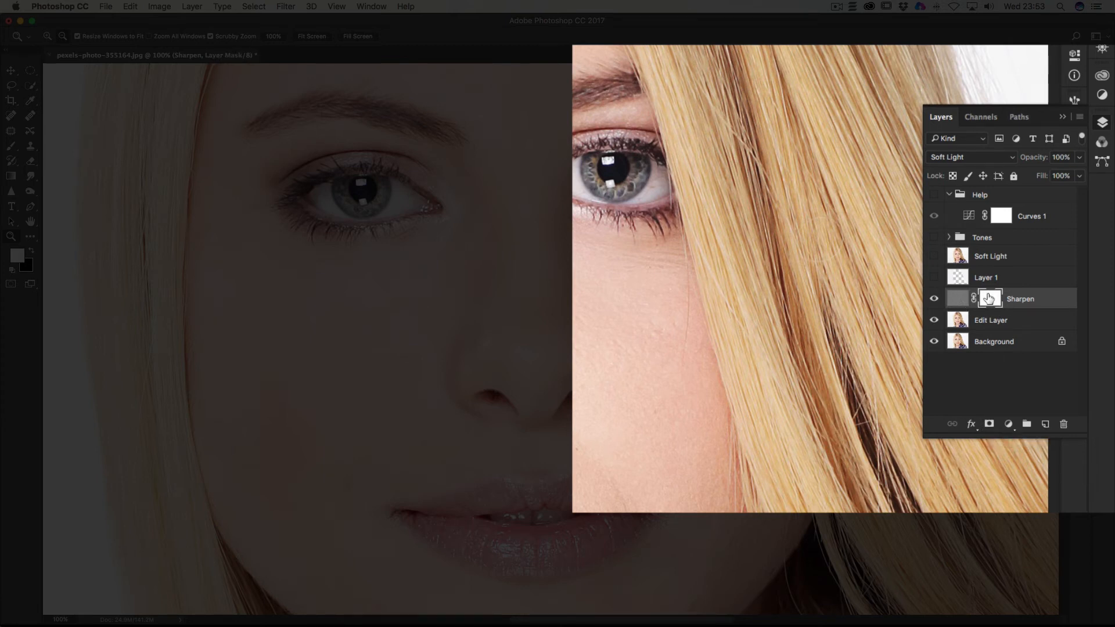
{"action": "scroll", "coordinate": [653, 377], "scroll_direction": "up", "scroll_amount": 10}
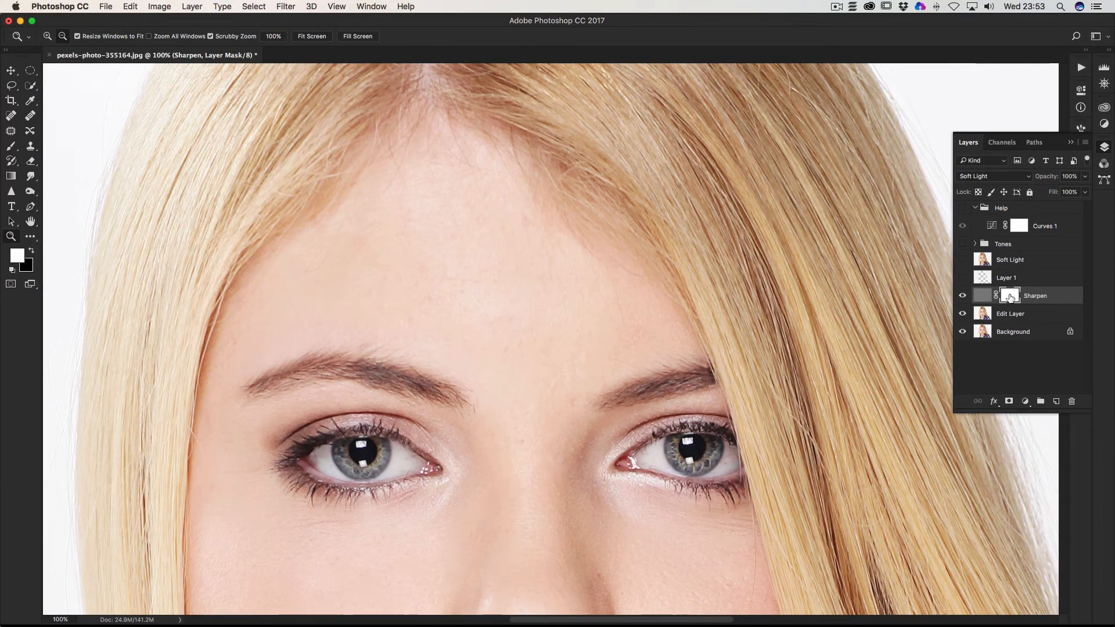
- Paint black on the Sharpen layer's mask at 33% flow with a soft 250 px brush over the forehead, nose and cheeks
{"action": "left_click", "coordinate": [32, 251]}
{"action": "left_click", "coordinate": [10, 147]}
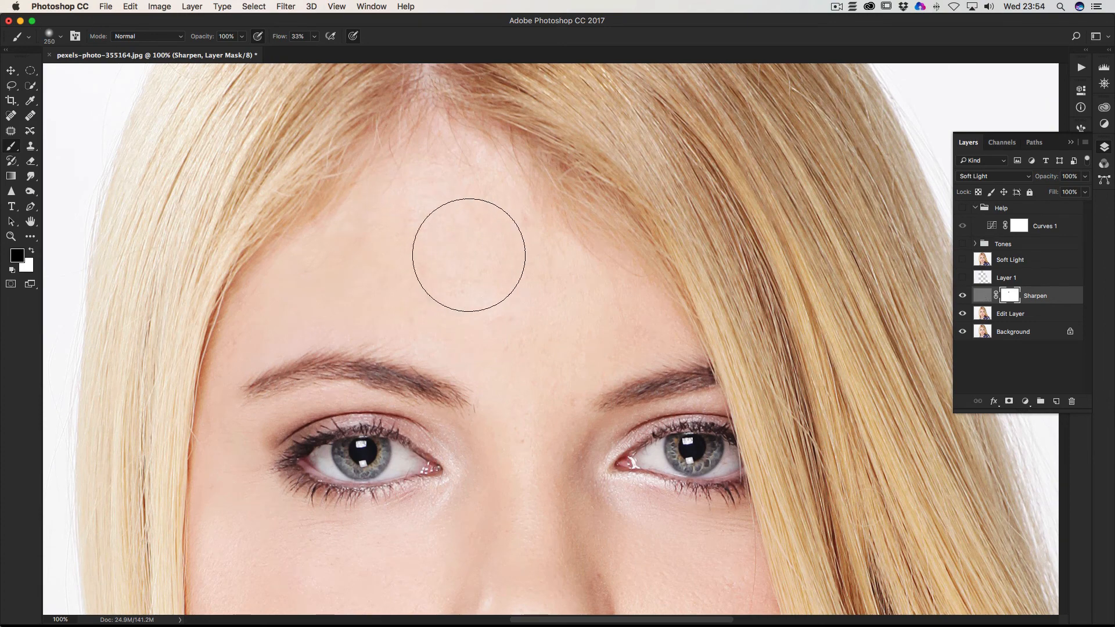
{"action": "mouse_move", "coordinate": [469, 255]}
{"action": "left_mouse_down"}
{"action": "mouse_move", "coordinate": [511, 309]}
{"action": "mouse_move", "coordinate": [507, 368]}
{"action": "mouse_move", "coordinate": [540, 354]}
{"action": "mouse_move", "coordinate": [530, 448]}
{"action": "mouse_move", "coordinate": [501, 528]}
{"action": "mouse_move", "coordinate": [435, 547]}
{"action": "mouse_move", "coordinate": [458, 543]}
{"action": "mouse_move", "coordinate": [447, 547]}
{"action": "mouse_move", "coordinate": [462, 525]}
{"action": "mouse_move", "coordinate": [458, 537]}
{"action": "mouse_move", "coordinate": [477, 523]}
{"action": "mouse_move", "coordinate": [423, 546]}
{"action": "left_mouse_up"}
{"action": "mouse_move", "coordinate": [595, 550]}
{"action": "left_mouse_down"}
{"action": "mouse_move", "coordinate": [624, 552]}
{"action": "mouse_move", "coordinate": [567, 535]}
{"action": "left_mouse_up"}
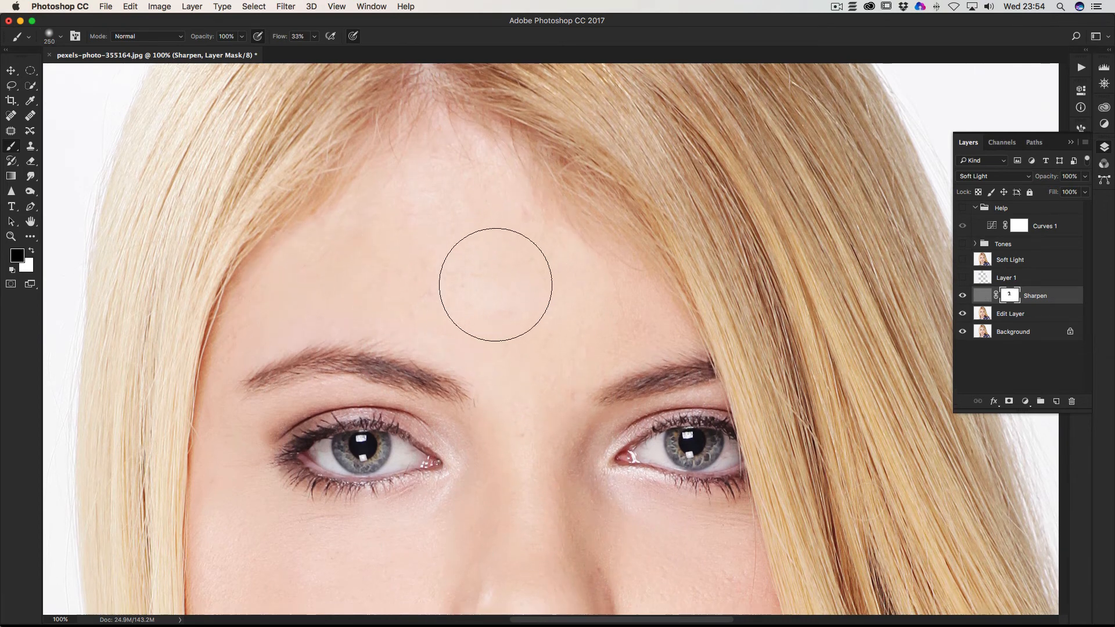
{"action": "scroll", "coordinate": [496, 284], "scroll_direction": "down", "scroll_amount": 5}
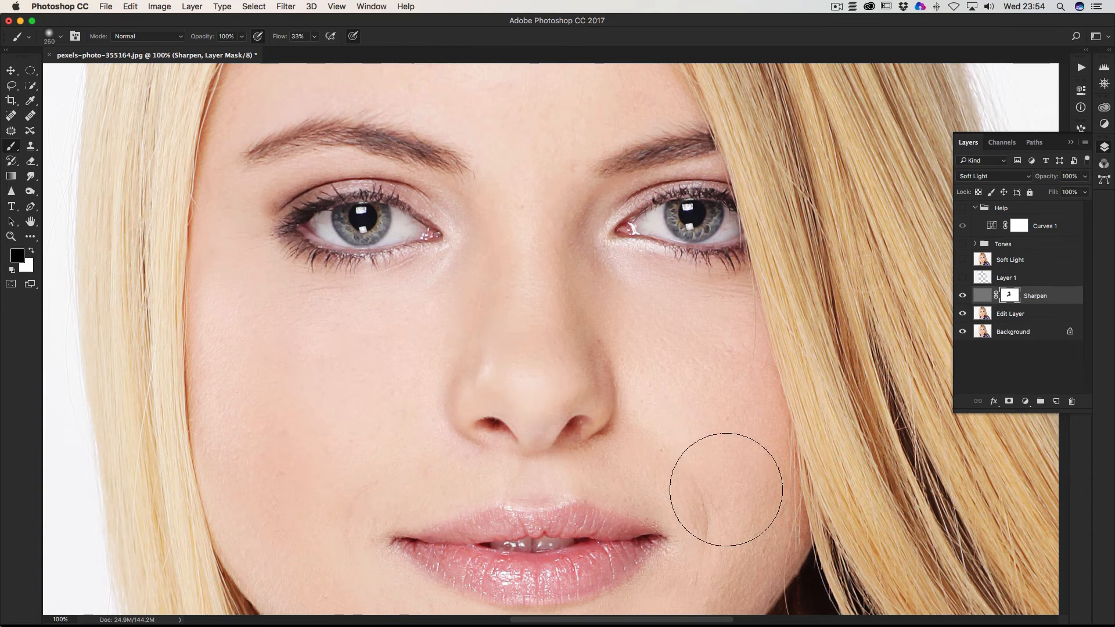
{"action": "scroll", "coordinate": [709, 469], "scroll_direction": "down", "scroll_amount": 5}
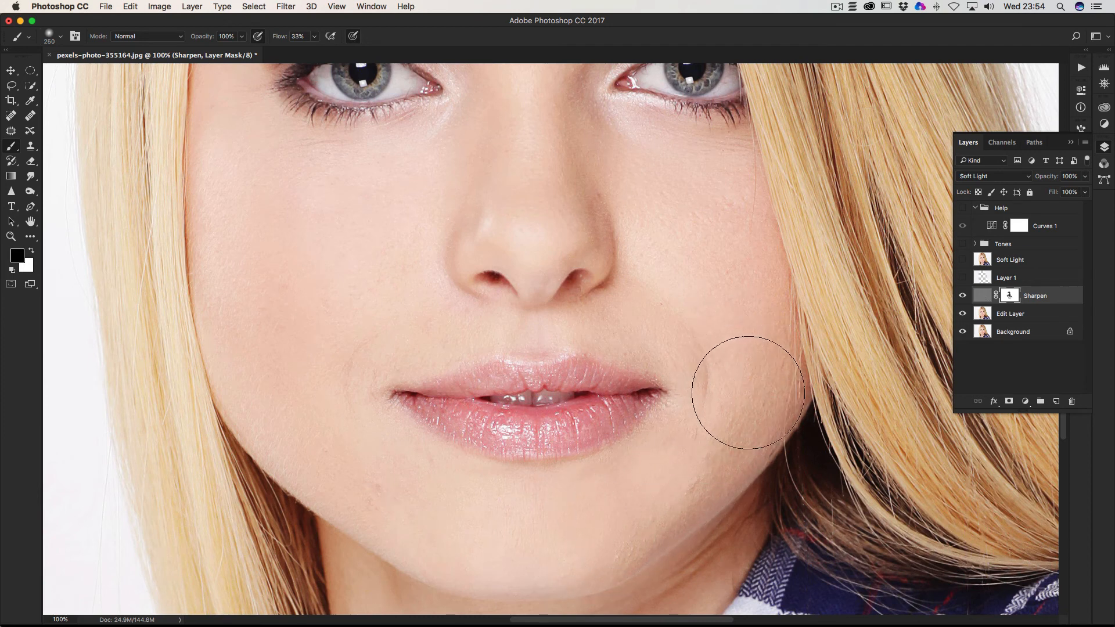
- Paint black on the Sharpen mask over the lower cheeks, chin and neck to remove sharpening from the skin
{"action": "mouse_move", "coordinate": [748, 393]}
{"action": "left_mouse_down"}
{"action": "mouse_move", "coordinate": [737, 428]}
{"action": "mouse_move", "coordinate": [643, 513]}
{"action": "mouse_move", "coordinate": [428, 534]}
{"action": "mouse_move", "coordinate": [403, 524]}
{"action": "left_mouse_up"}
{"action": "scroll", "coordinate": [381, 495], "scroll_direction": "down", "scroll_amount": 1}
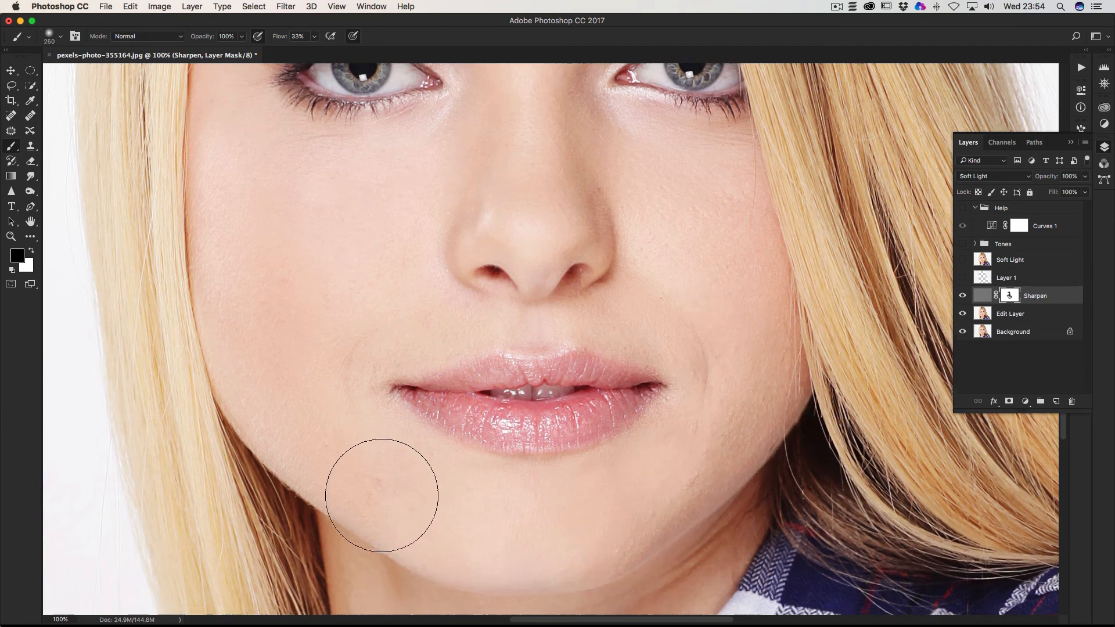
{"action": "scroll", "coordinate": [389, 502], "scroll_direction": "down", "scroll_amount": 1}
{"action": "scroll", "coordinate": [441, 511], "scroll_direction": "down", "scroll_amount": 4}
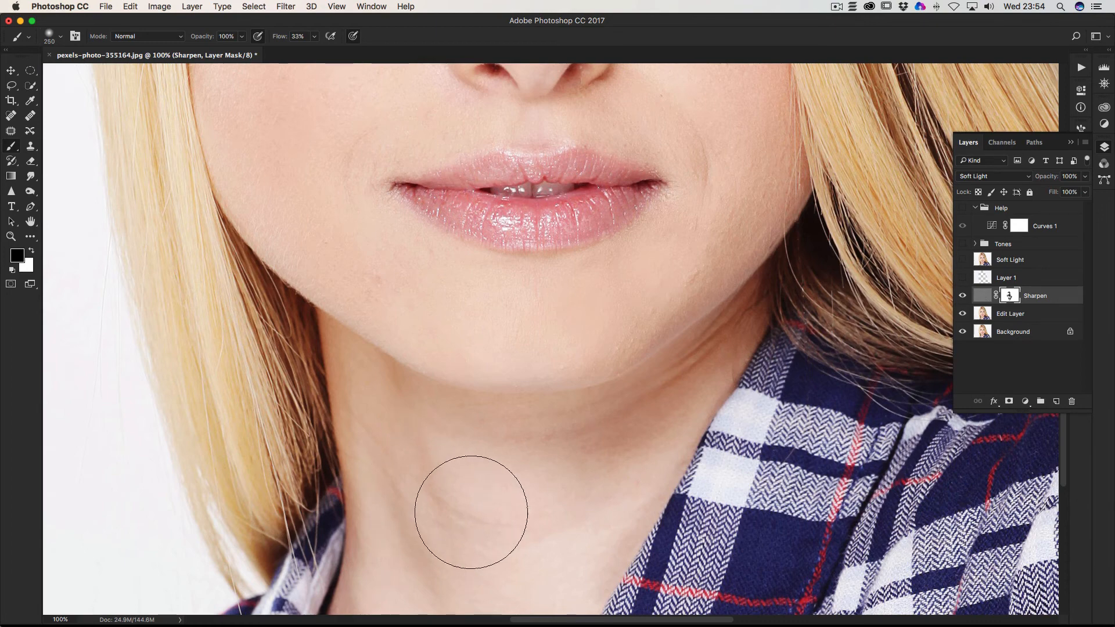
{"action": "scroll", "coordinate": [467, 510], "scroll_direction": "down", "scroll_amount": 3}
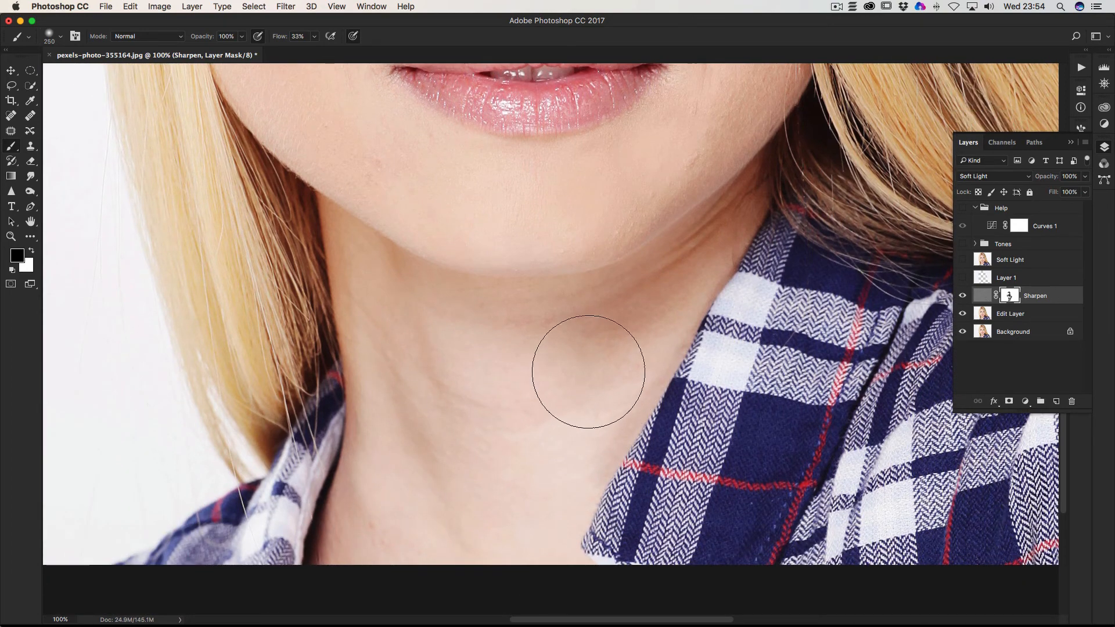
- Examine the masked skin from the neck up to the forehead and select the Edit Layer
{"action": "scroll", "coordinate": [569, 336], "scroll_direction": "up", "scroll_amount": 3}
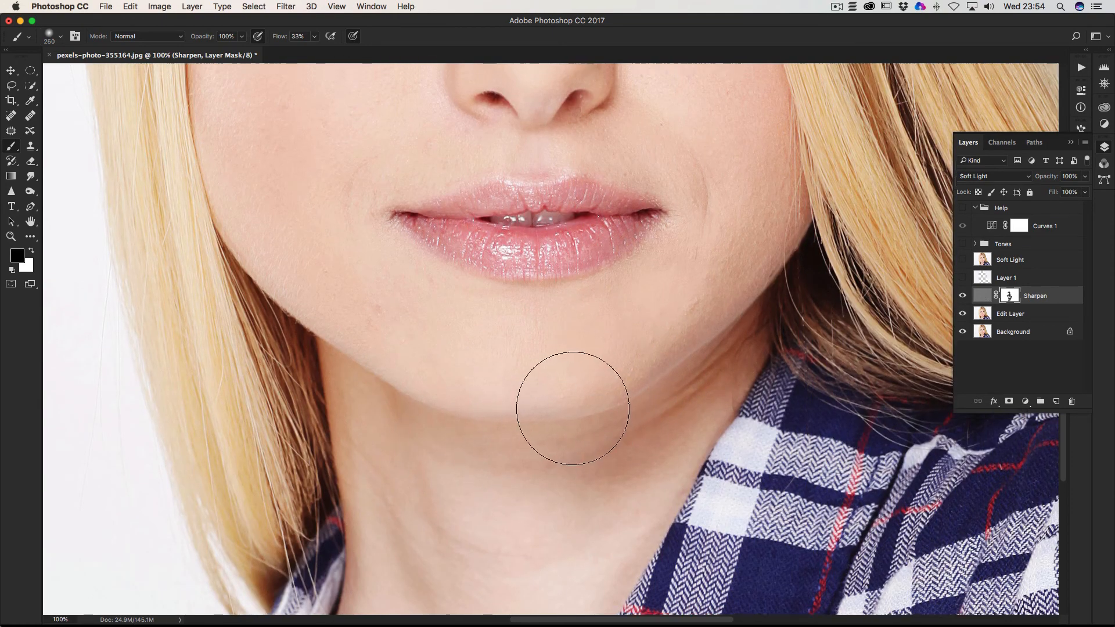
{"action": "scroll", "coordinate": [572, 408], "scroll_direction": "up", "scroll_amount": 3}
{"action": "scroll", "coordinate": [398, 343], "scroll_direction": "up", "scroll_amount": 2}
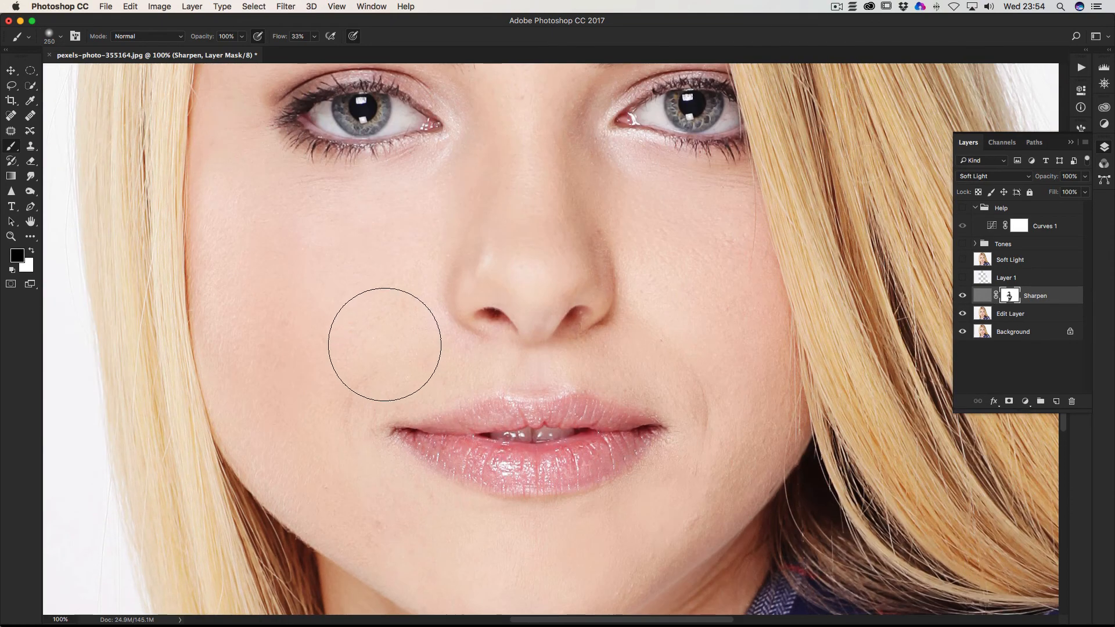
{"action": "scroll", "coordinate": [384, 345], "scroll_direction": "up", "scroll_amount": 2}
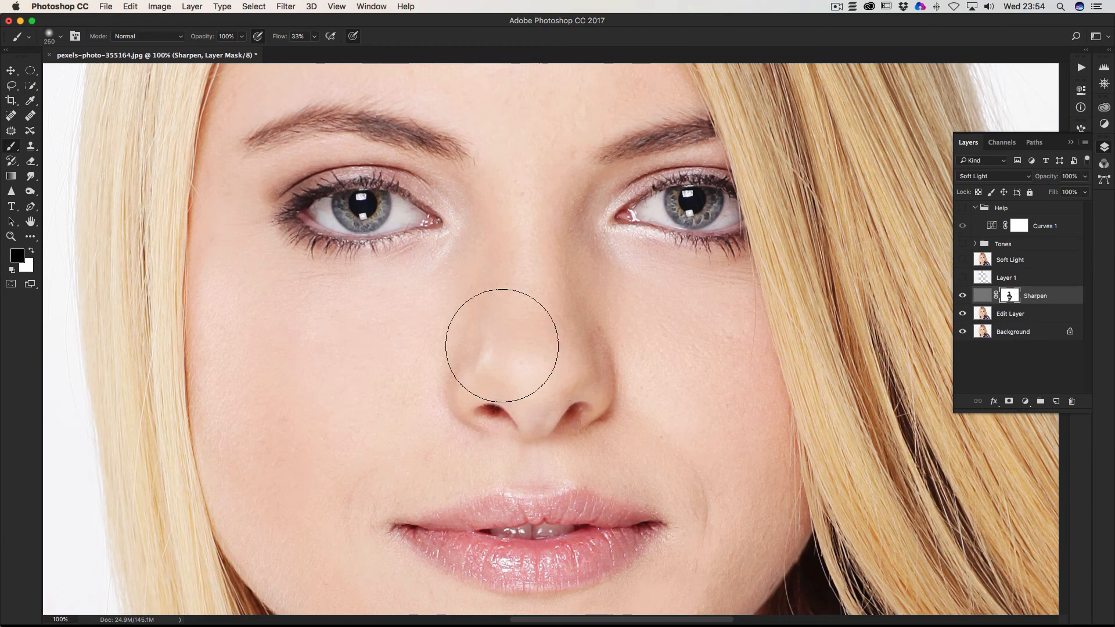
{"action": "scroll", "coordinate": [511, 357], "scroll_direction": "up", "scroll_amount": 2}
{"action": "scroll", "coordinate": [537, 369], "scroll_direction": "up", "scroll_amount": 3}
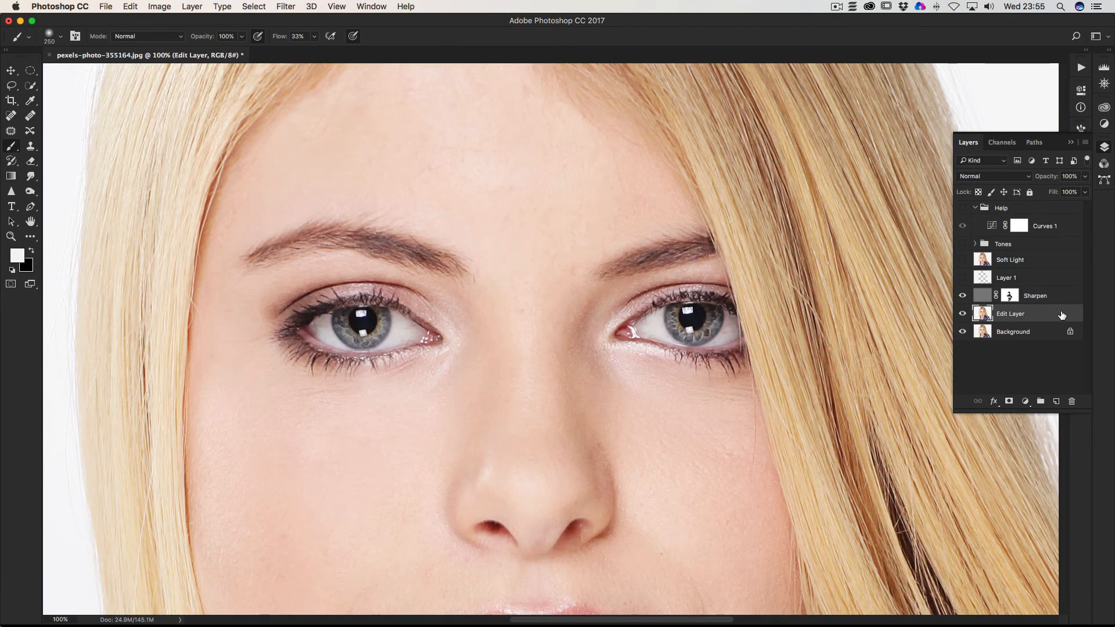
{"action": "scroll", "coordinate": [731, 311], "scroll_direction": "down", "scroll_amount": 3}
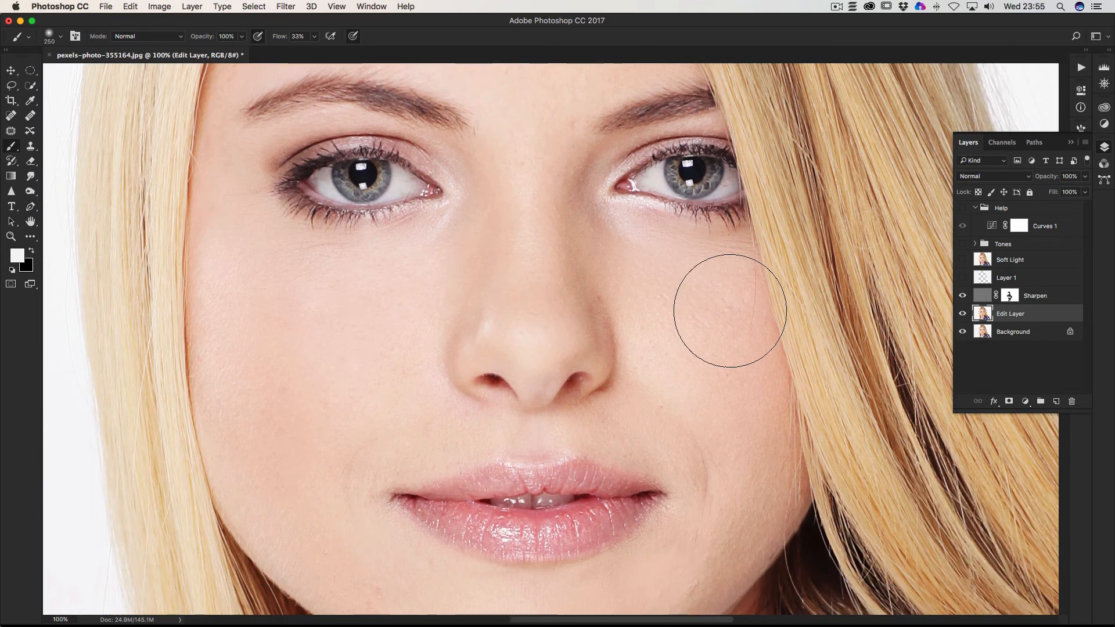
- Fit the whole portrait in view, show Layer 1, Soft Light and the Tones group, and hide Curves 1 in the Help group
{"action": "double_click", "coordinate": [31, 222]}
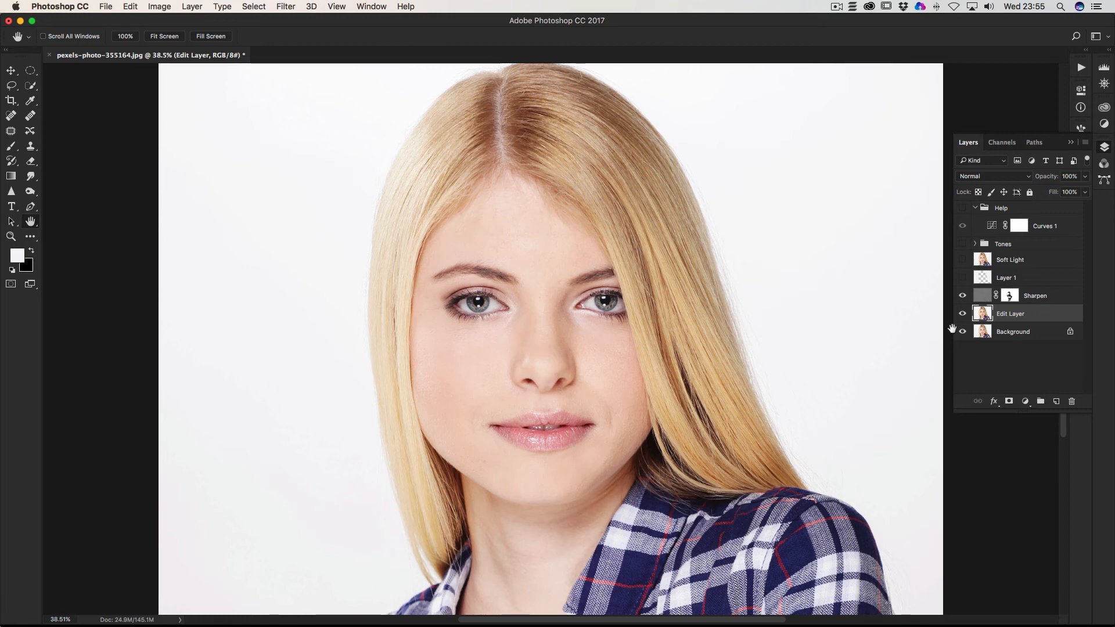
{"action": "left_click", "coordinate": [962, 279]}
{"action": "left_click", "coordinate": [962, 261]}
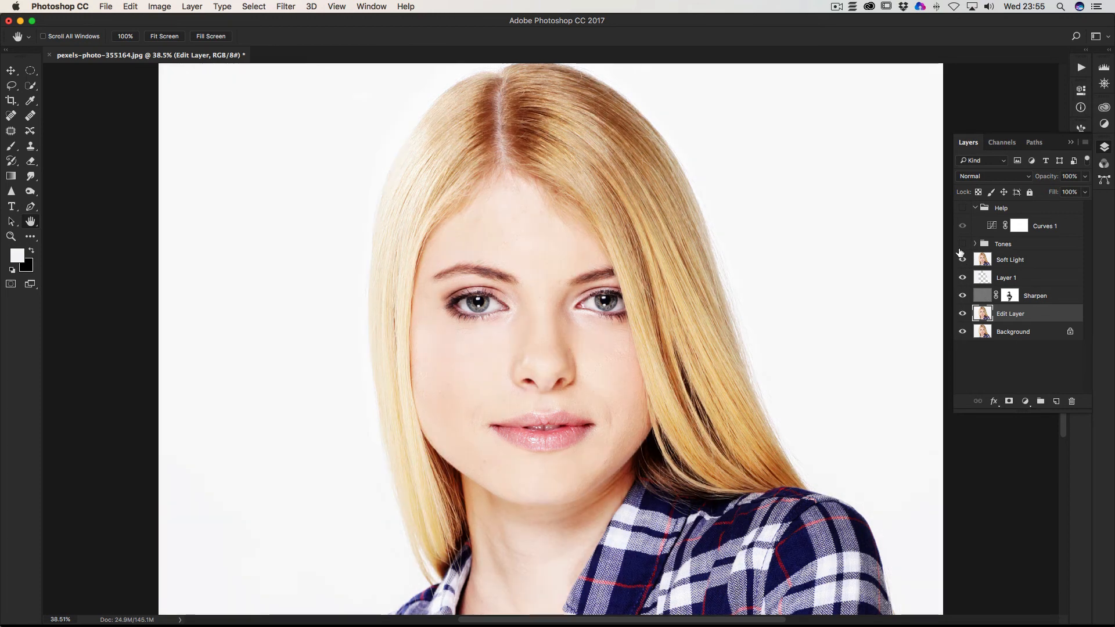
{"action": "left_click", "coordinate": [962, 244]}
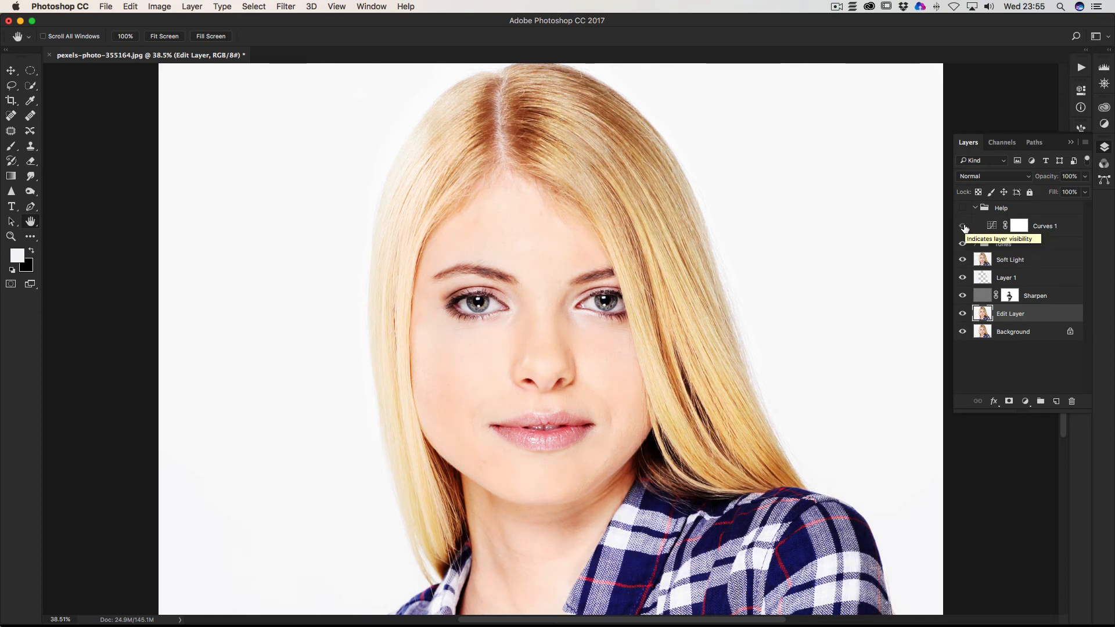
{"action": "left_click", "coordinate": [963, 227]}
{"action": "left_click", "coordinate": [965, 227]}
{"action": "left_click", "coordinate": [963, 209]}
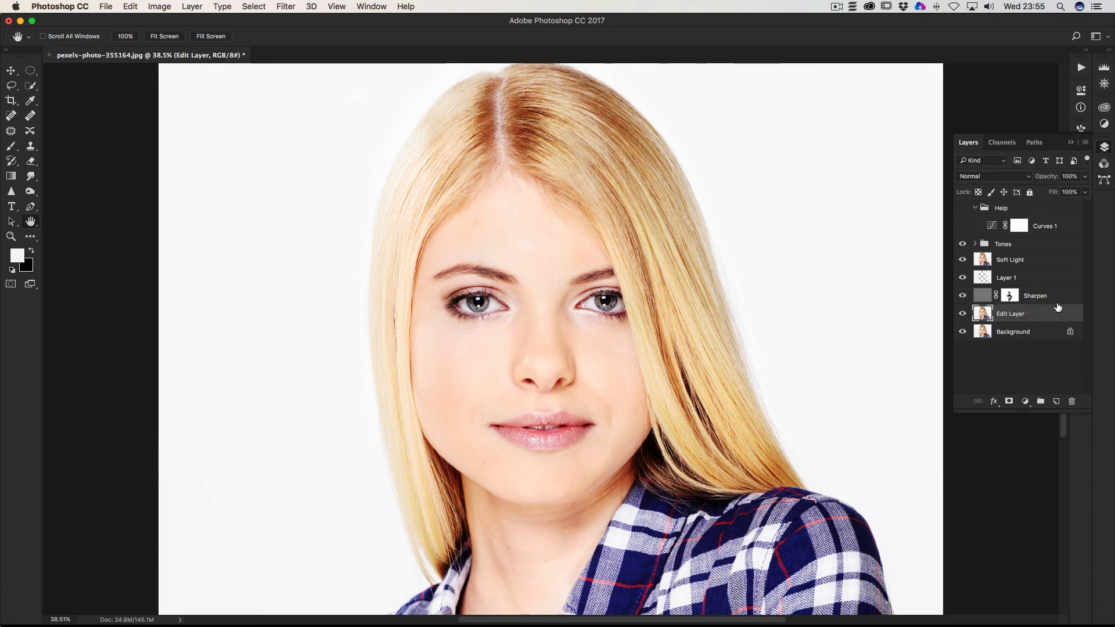
- Expand the Tones group and add a new empty layer above Photo Filter 1
{"action": "left_click", "coordinate": [1043, 259]}
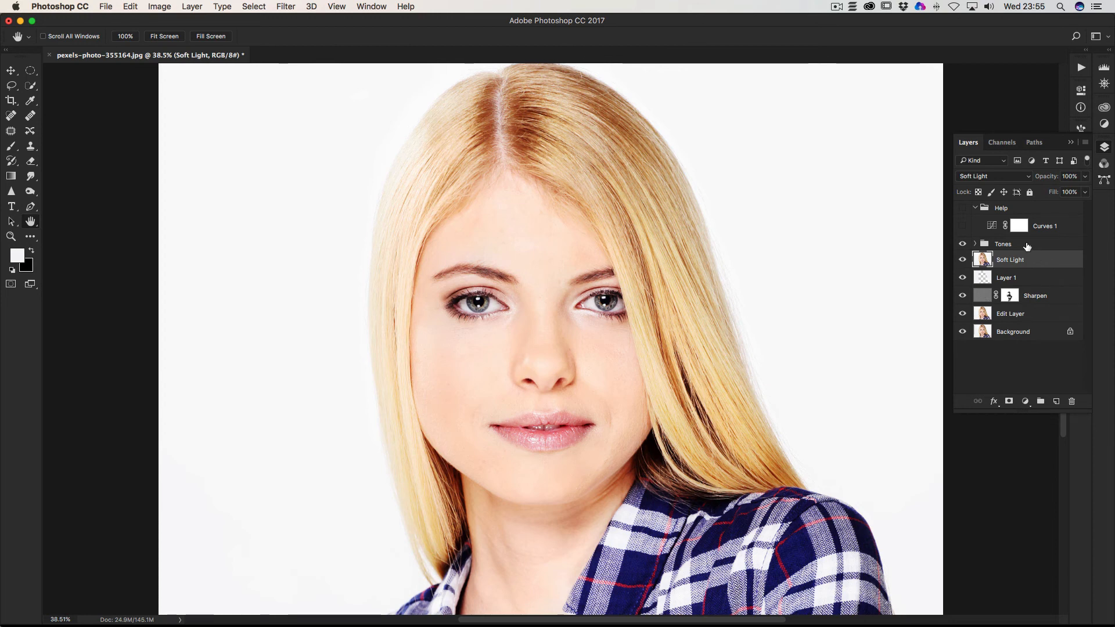
{"action": "left_click", "coordinate": [1027, 246]}
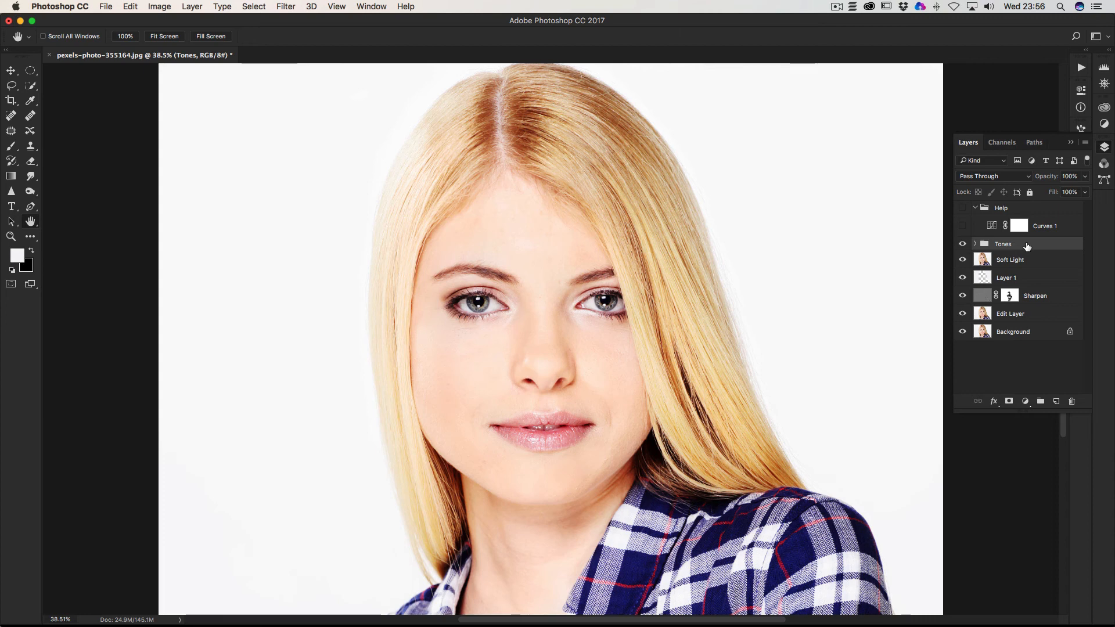
{"action": "left_click", "coordinate": [976, 244]}
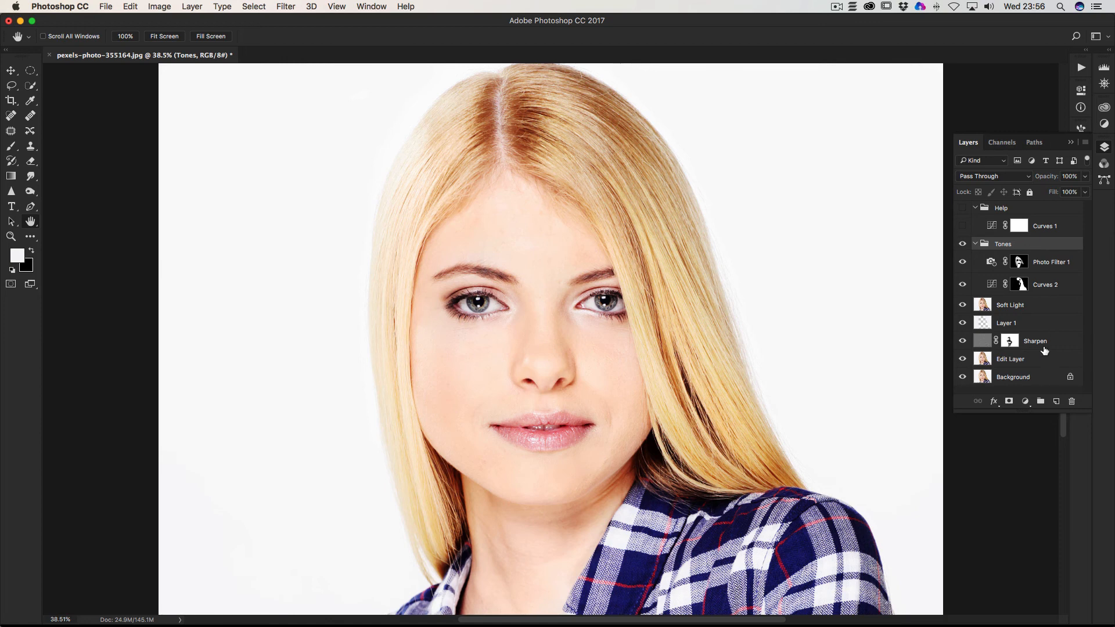
{"action": "left_click", "coordinate": [1057, 402]}
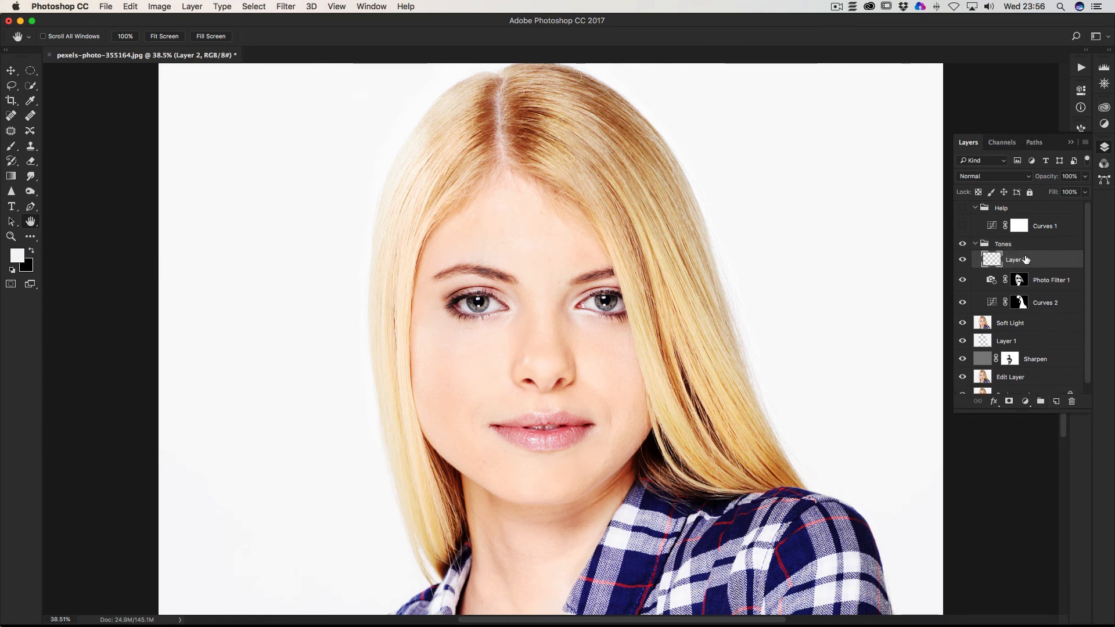
- Set the new layer's blend mode to Color in its blending options
{"action": "double_click", "coordinate": [990, 260]}
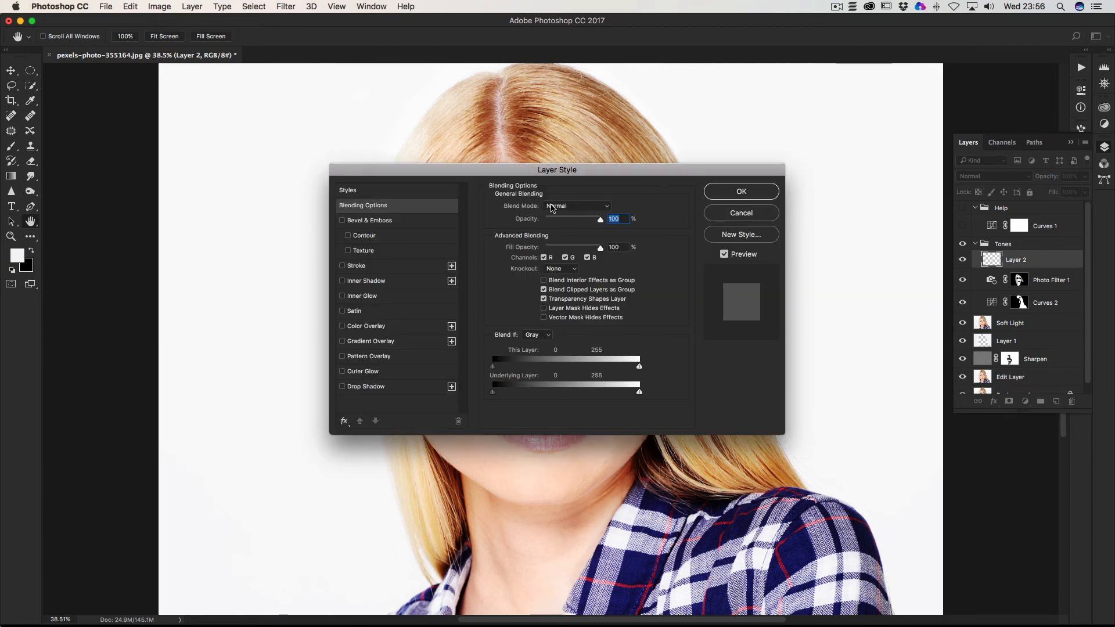
{"action": "left_click", "coordinate": [609, 211]}
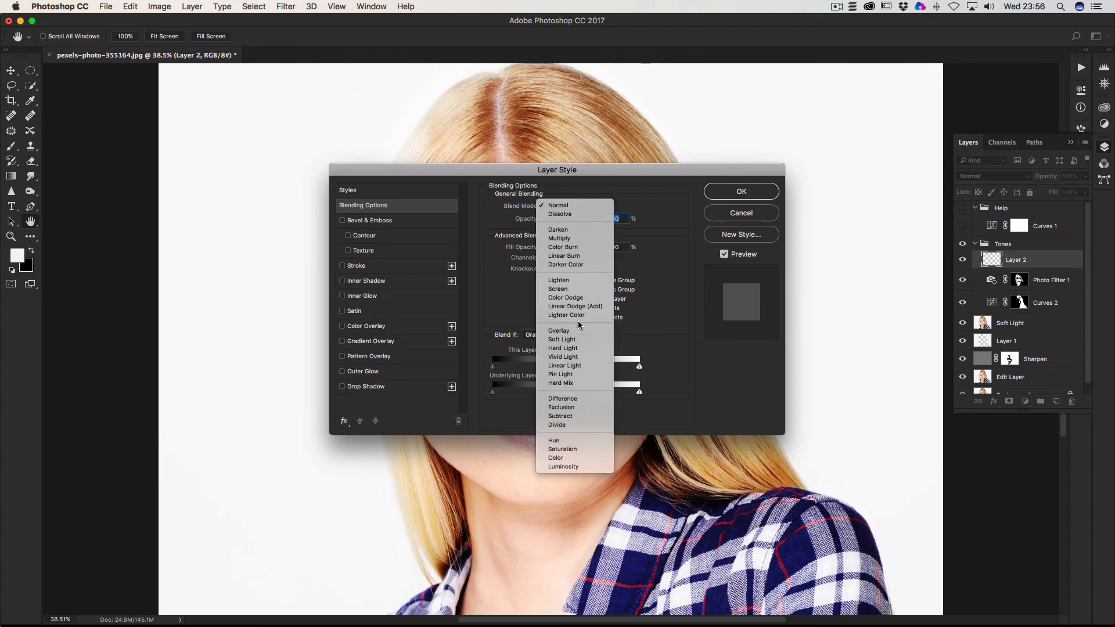
{"action": "left_click", "coordinate": [557, 458]}
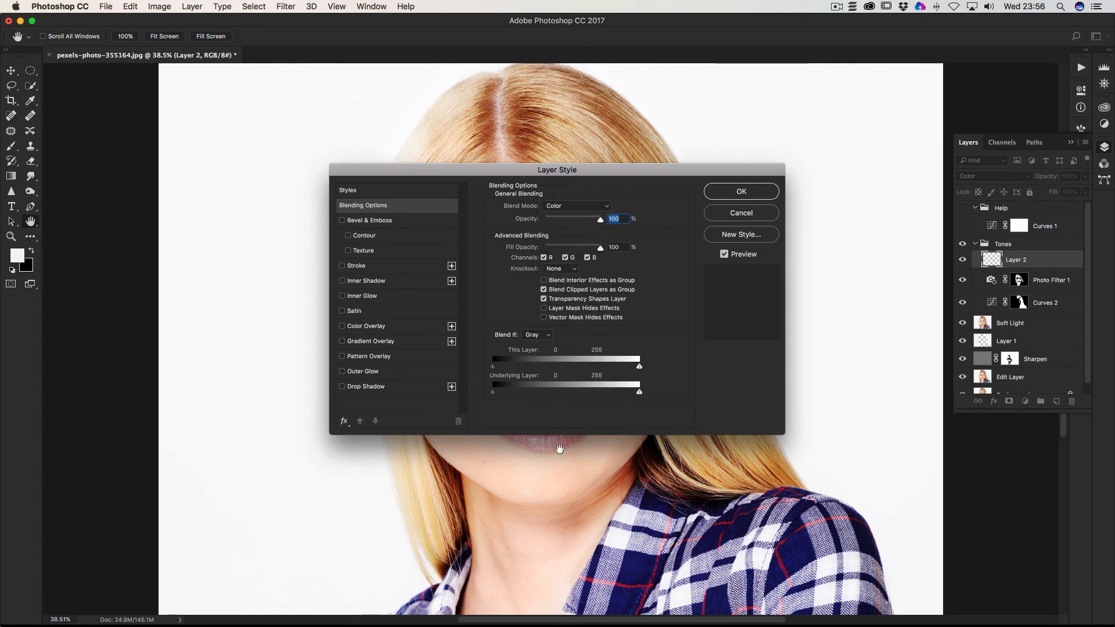
{"action": "left_click", "coordinate": [749, 194]}
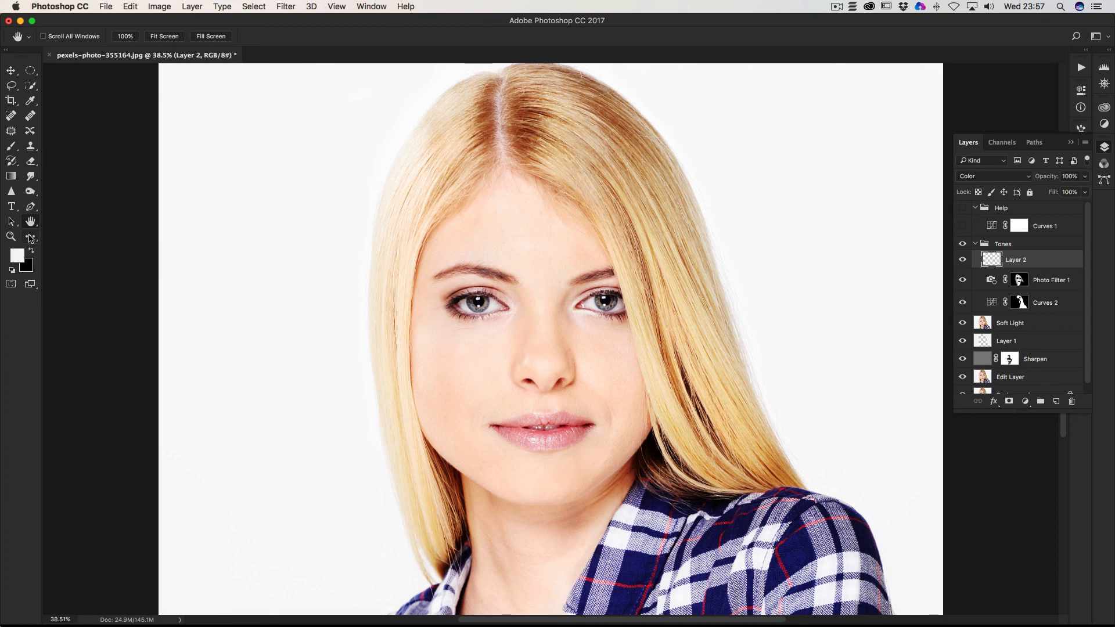
- Reset the colours to black foreground and white background and fill Layer 2 with black using the Paint Bucket
{"action": "left_click", "coordinate": [13, 271]}
{"action": "key", "text": "g"}
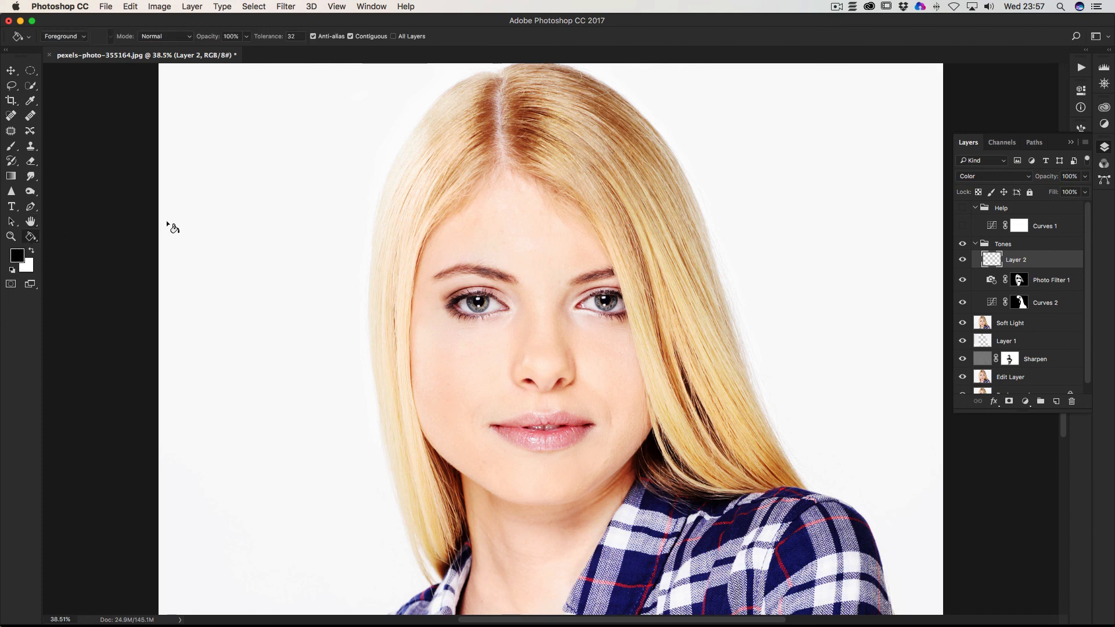
{"action": "left_click", "coordinate": [297, 251]}
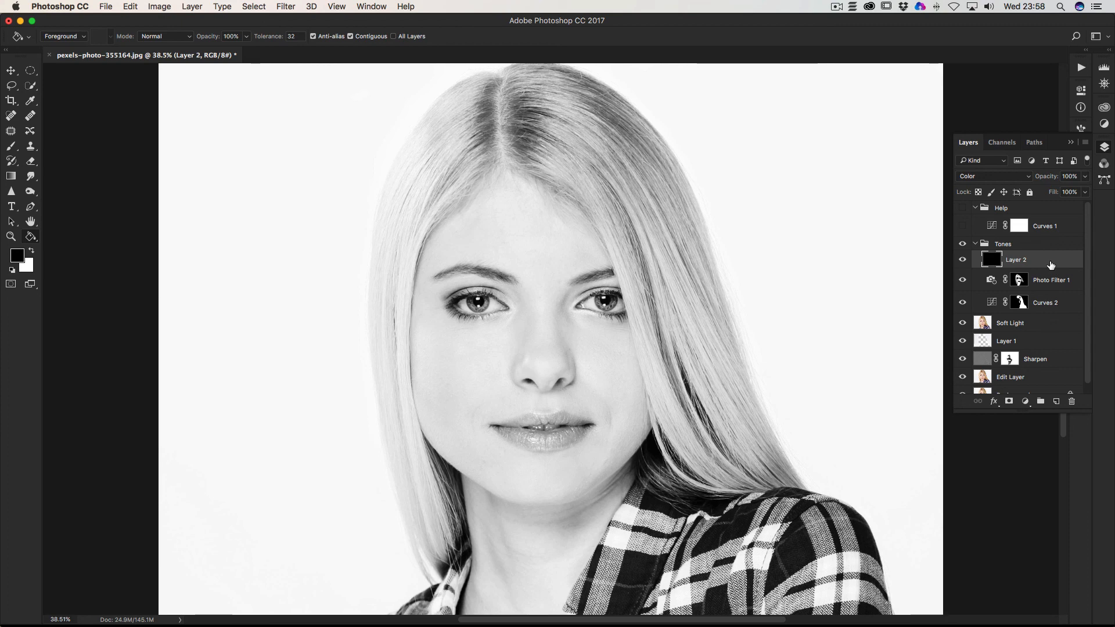
- Compare the portrait in black and white and in colour by toggling Layer 2, and leave the layer hidden
{"action": "left_click", "coordinate": [962, 261]}
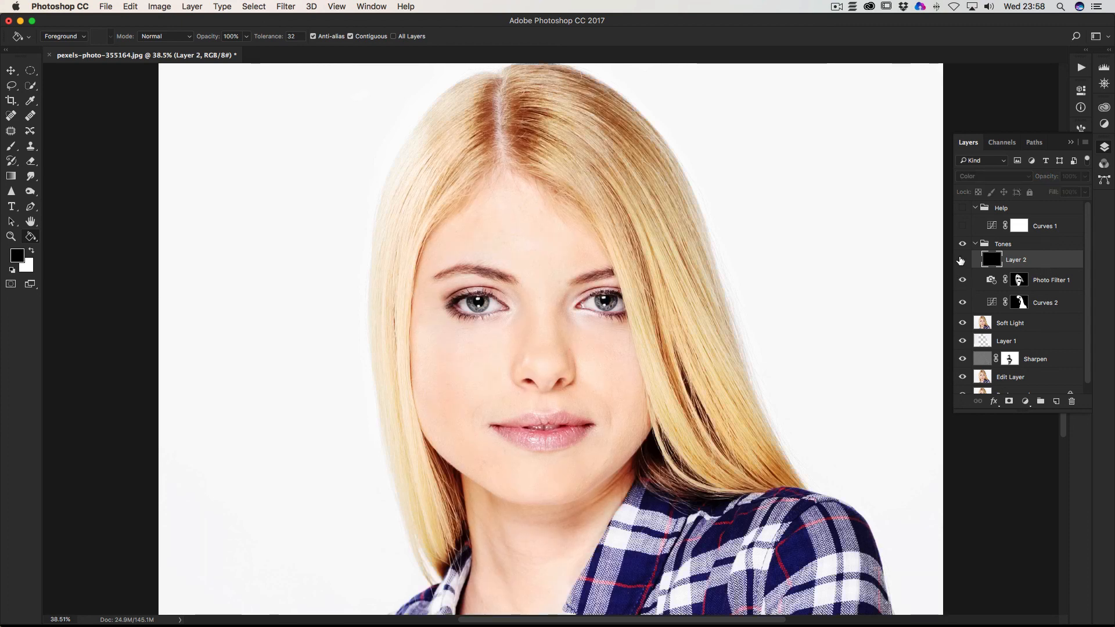
{"action": "left_click", "coordinate": [962, 260]}
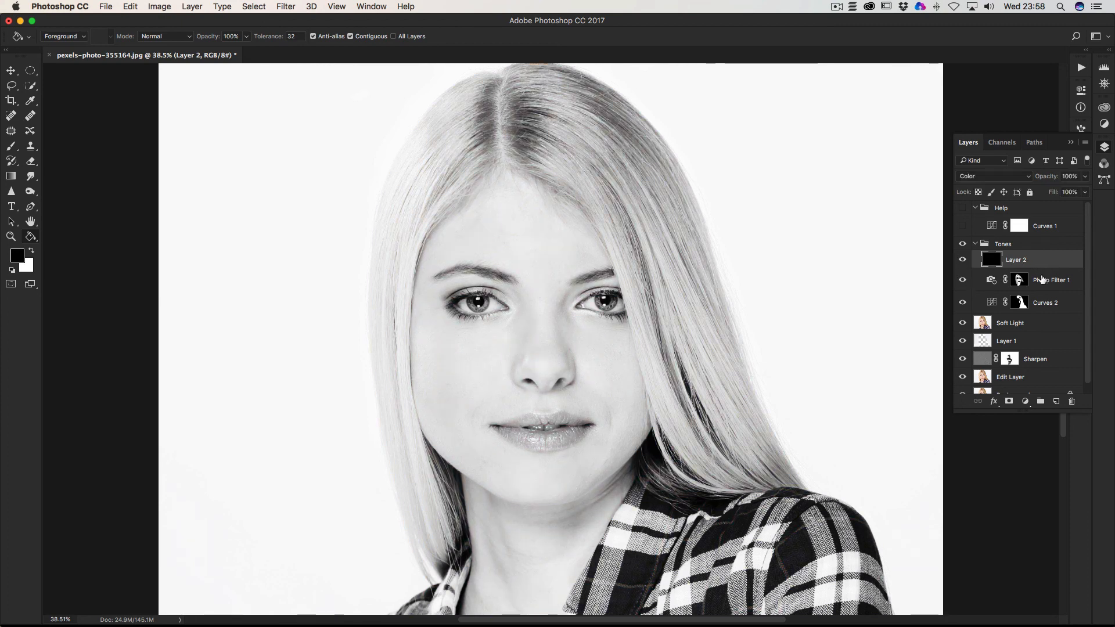
{"action": "scroll", "coordinate": [1055, 348], "scroll_direction": "down", "scroll_amount": 1}
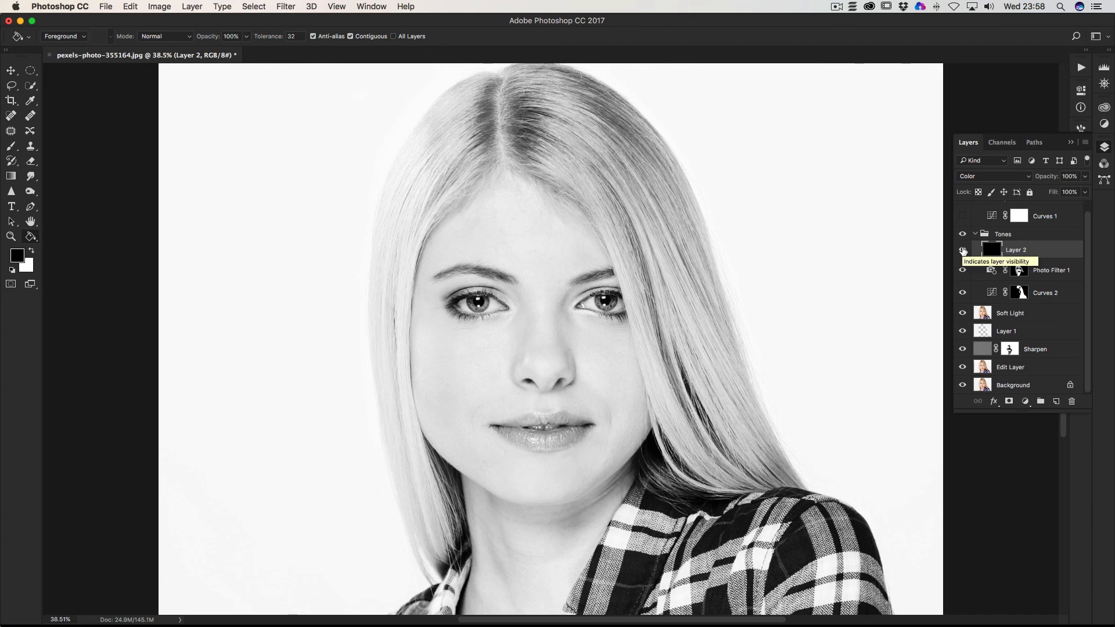
{"action": "left_click", "coordinate": [962, 251]}
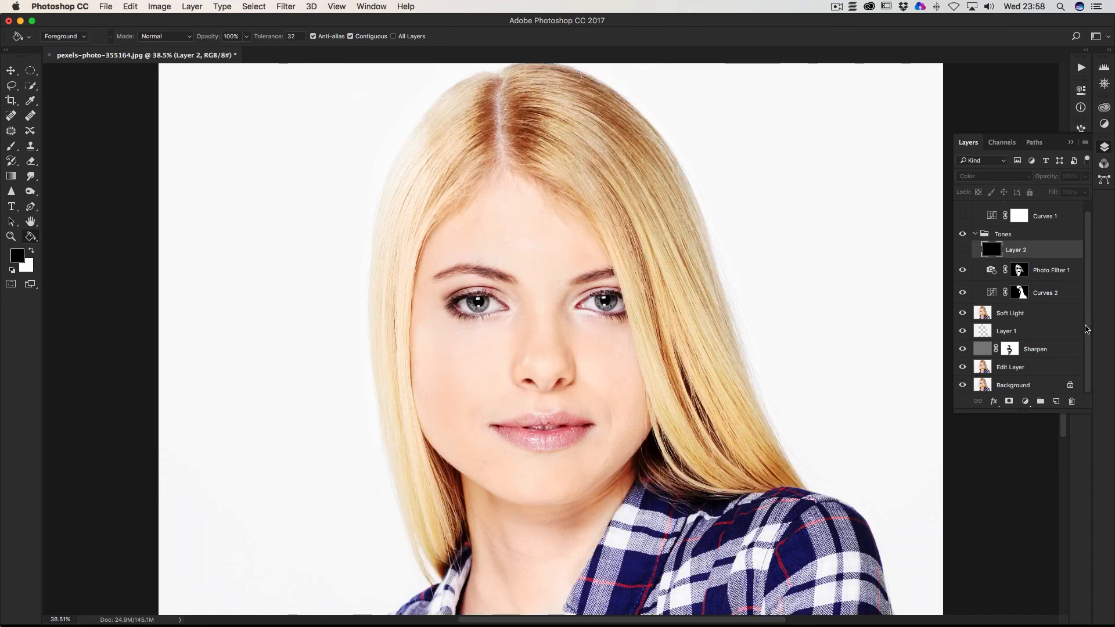